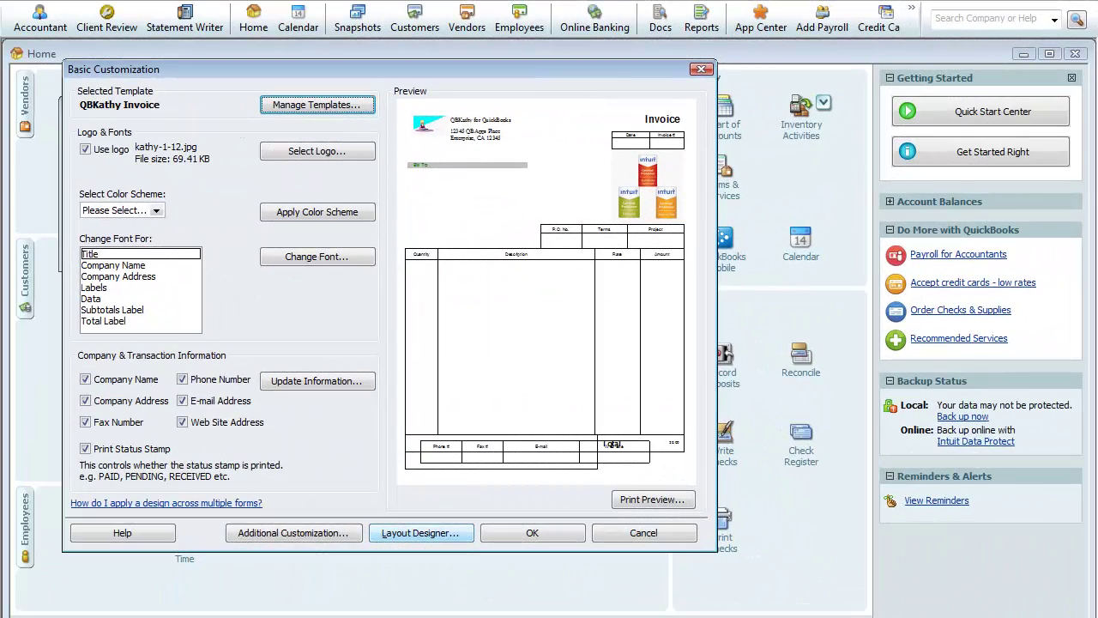
# Open the invoice template in the Layout Designer and remove all four borders from the Date data field.
pyautogui.click(420, 533)
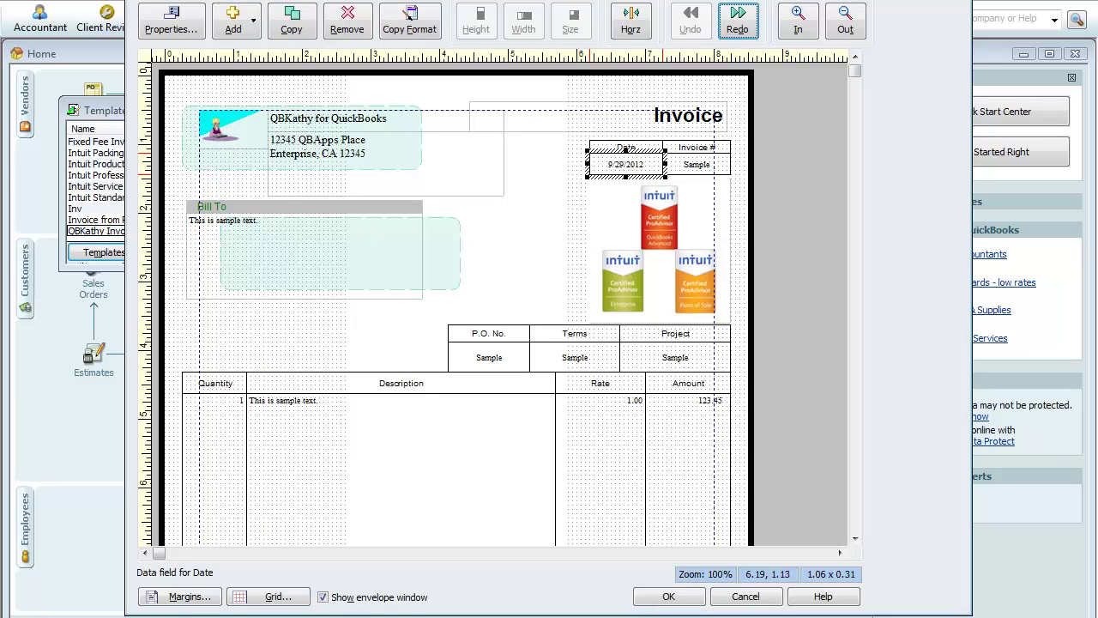
pyautogui.rightClick(621, 168)
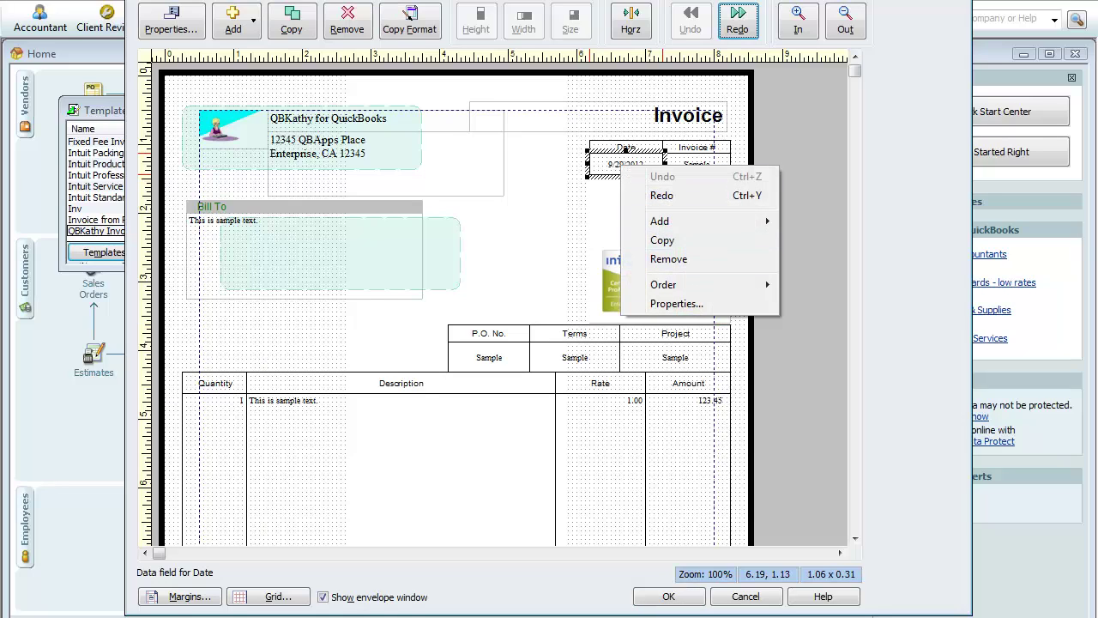
pyautogui.click(676, 304)
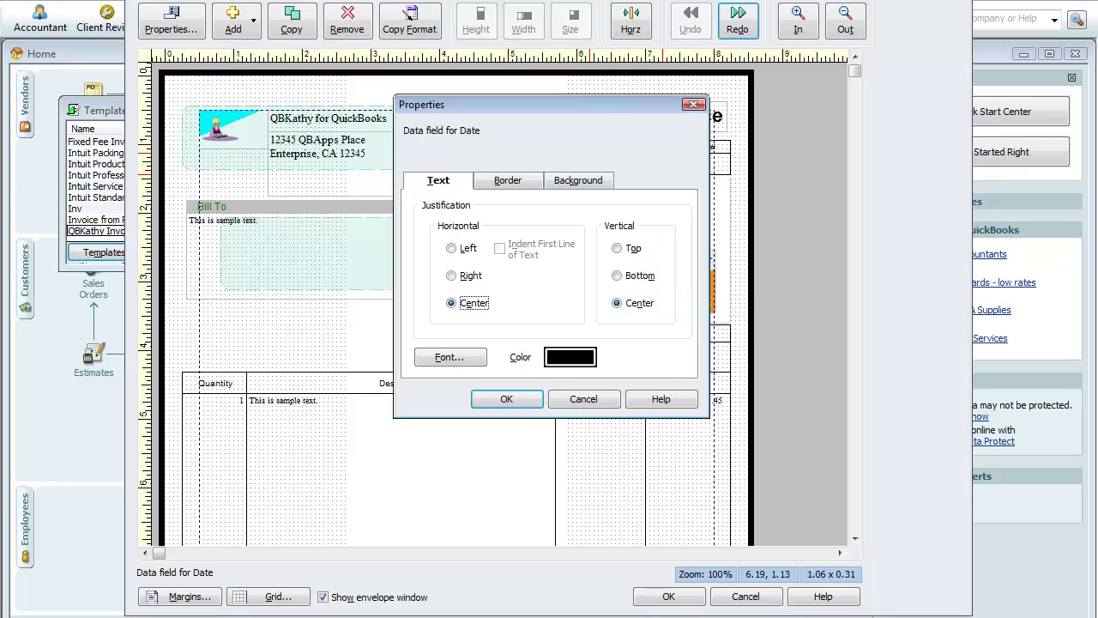
pyautogui.click(508, 181)
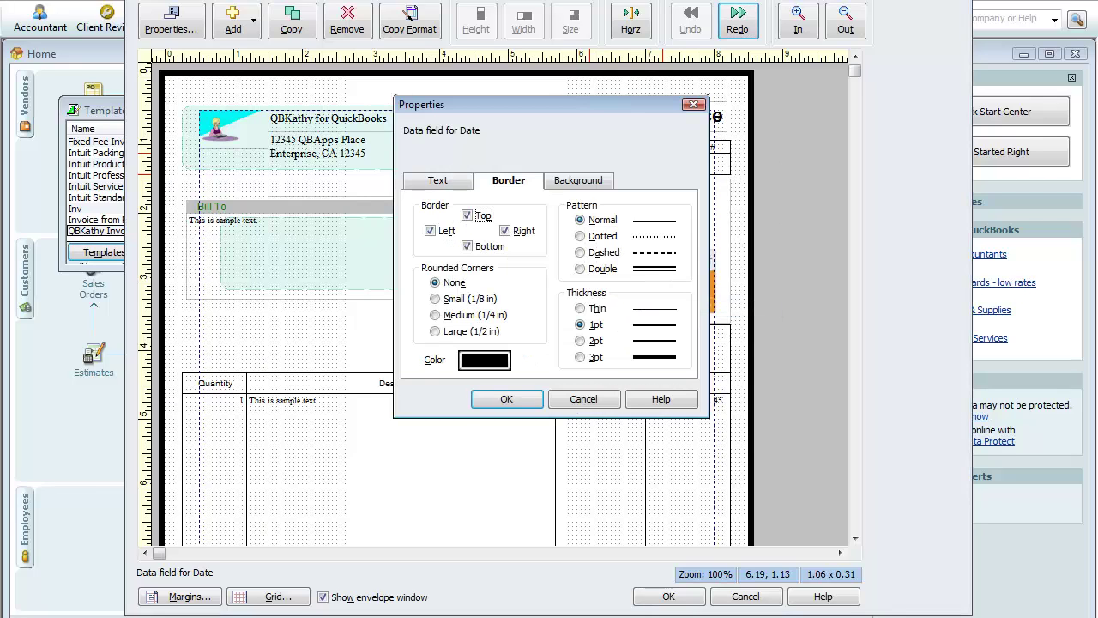
pyautogui.press('space')
pyautogui.press('Tab')
pyautogui.press('space')
pyautogui.press('Tab')
pyautogui.press('space')
pyautogui.press('Tab')
pyautogui.press('space')
pyautogui.press('Return')
# Remove the top, left, bottom and right borders from the Invoice # data field.
pyautogui.click(697, 164)
pyautogui.rightClick(701, 170)
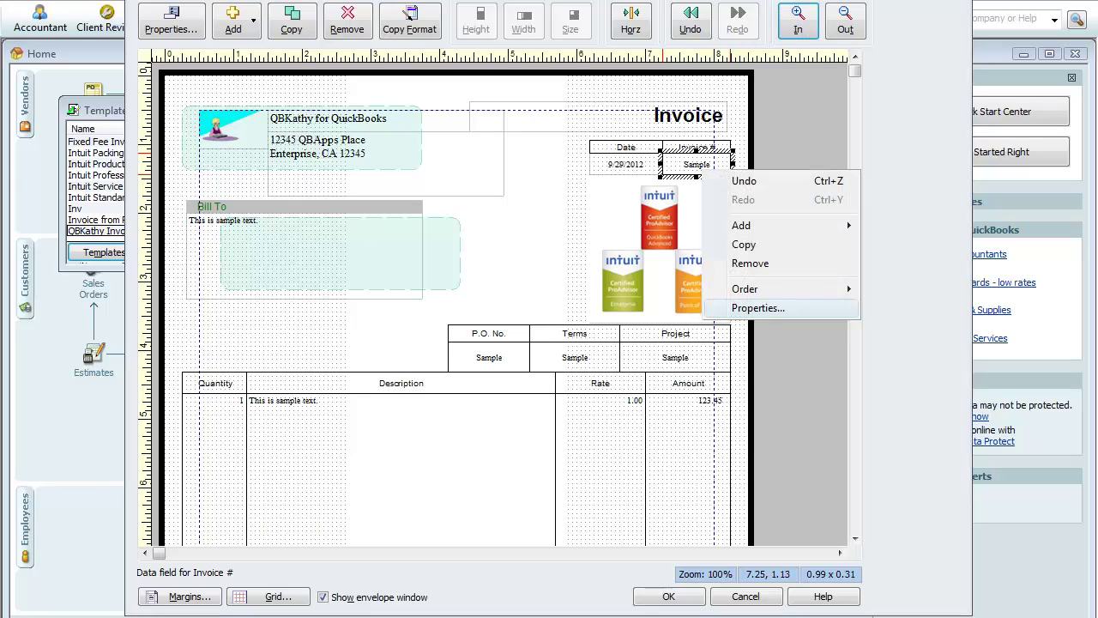
pyautogui.click(758, 308)
pyautogui.click(508, 181)
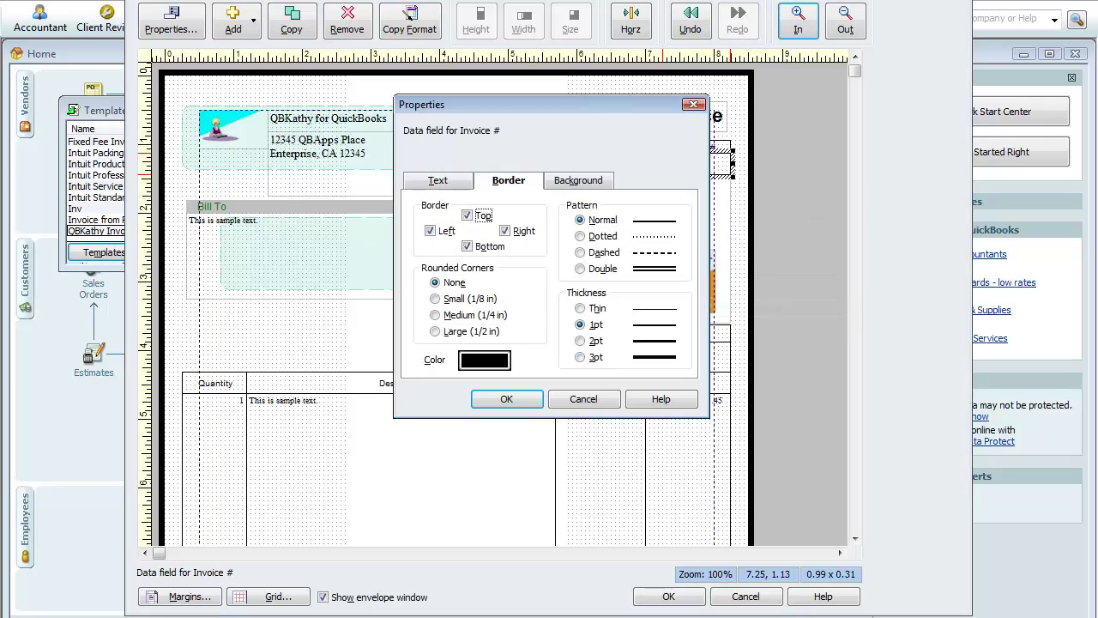
pyautogui.click(468, 215)
pyautogui.click(431, 231)
pyautogui.press('Tab')
pyautogui.press('space')
pyautogui.press('Tab')
pyautogui.press('space')
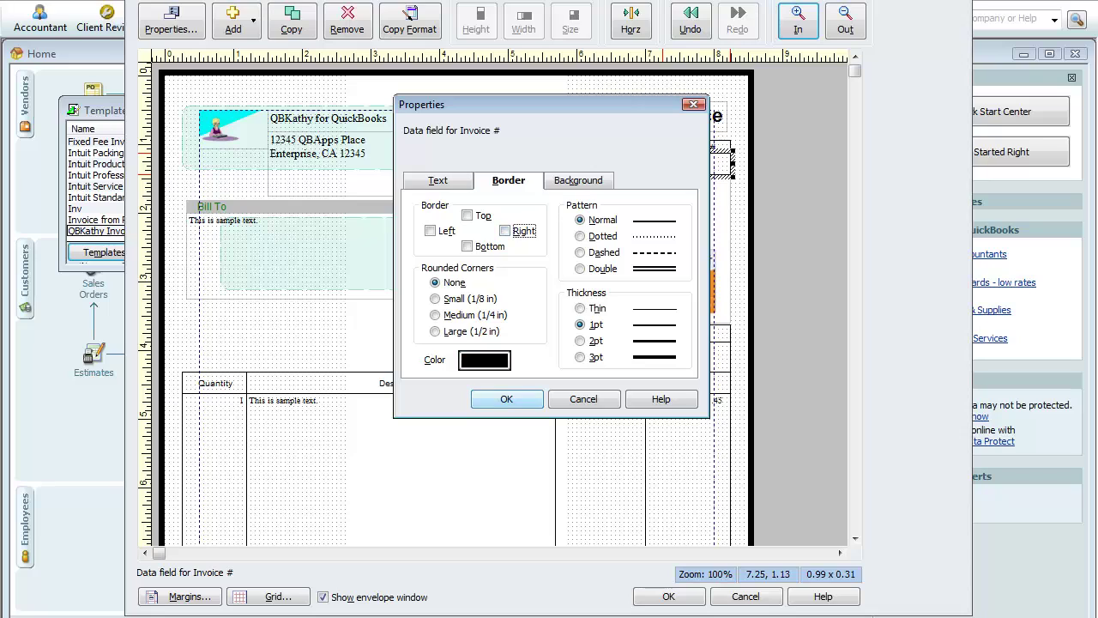
pyautogui.press('Return')
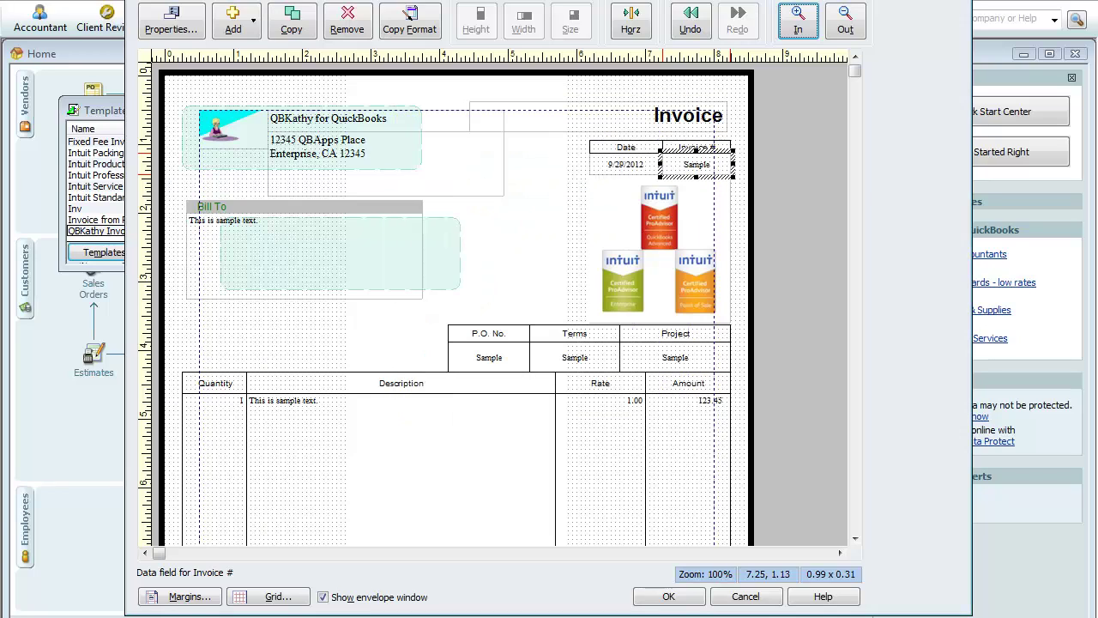
# Fill the background of the Date label field with the gray custom color.
pyautogui.click(626, 148)
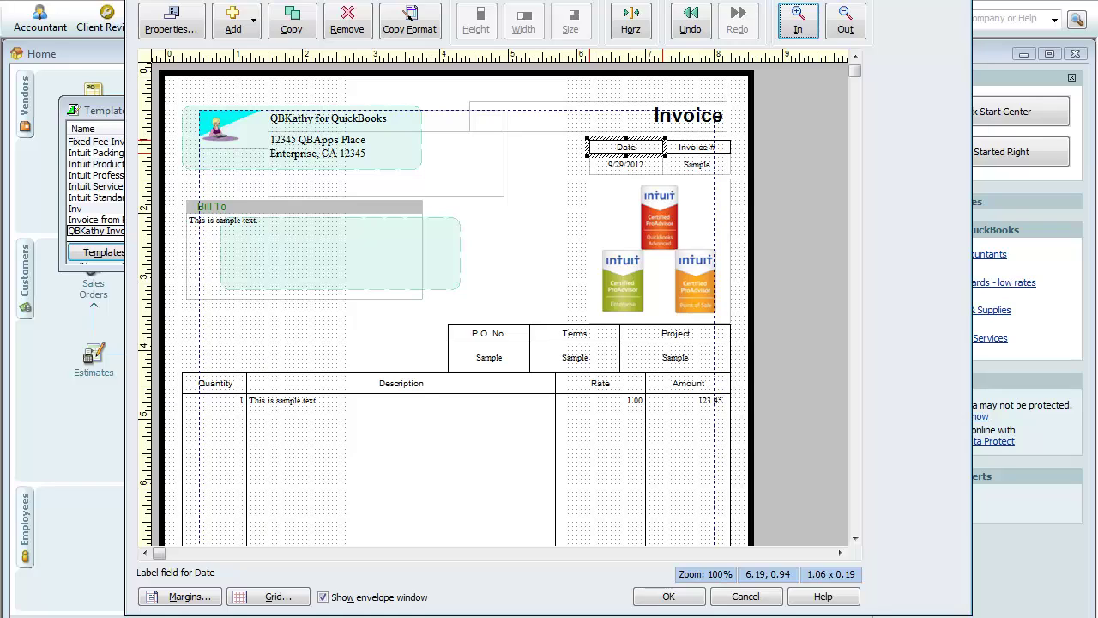
pyautogui.rightClick(642, 147)
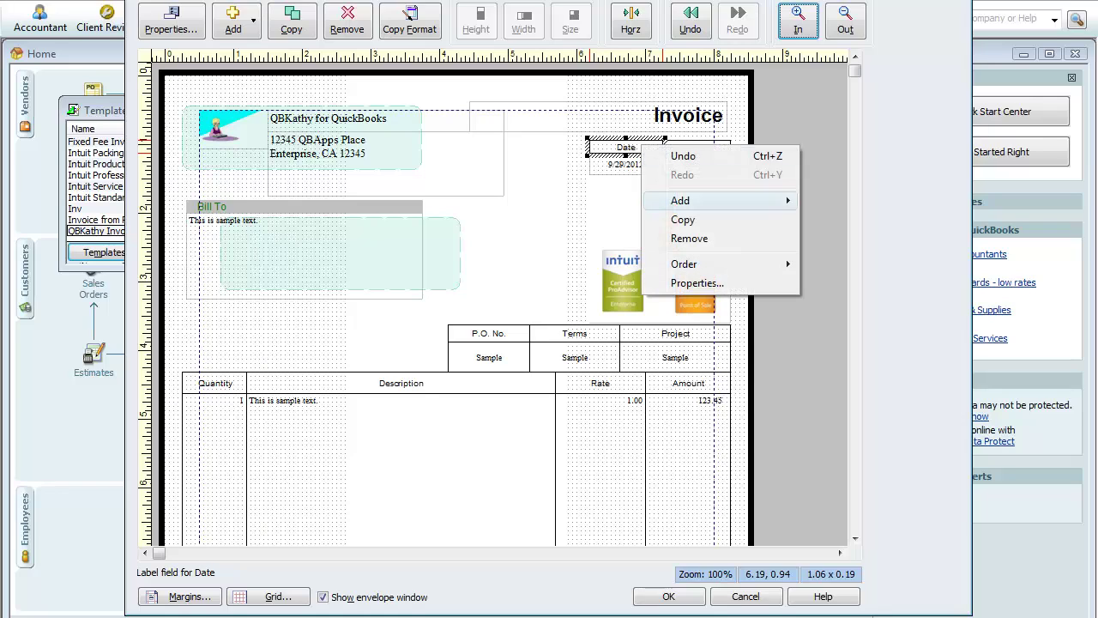
pyautogui.press('Return')
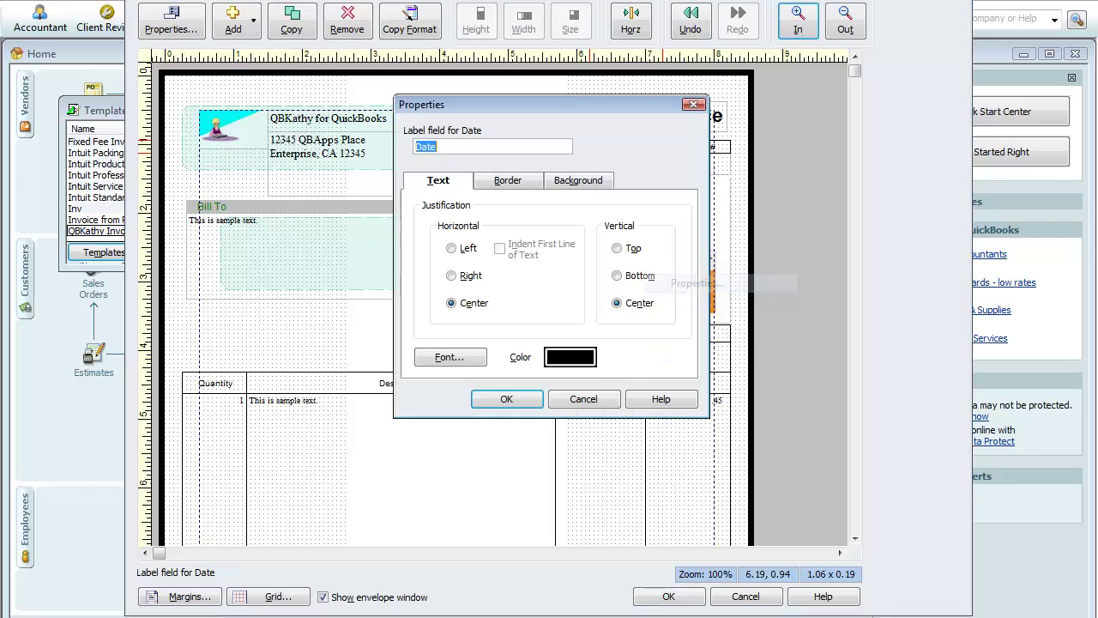
pyautogui.click(578, 180)
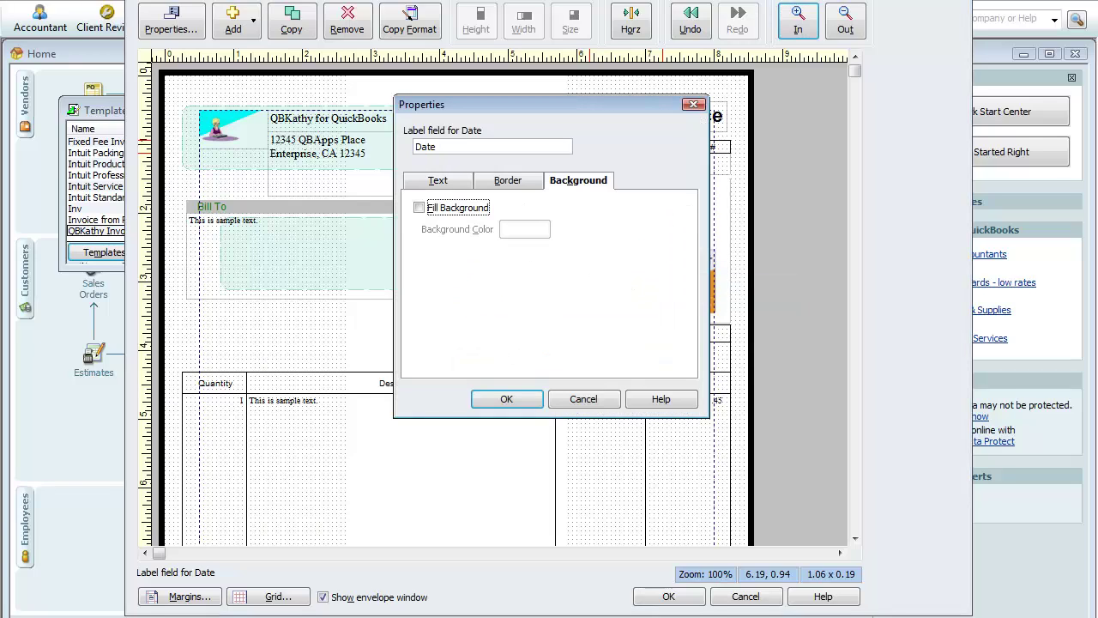
pyautogui.press('space')
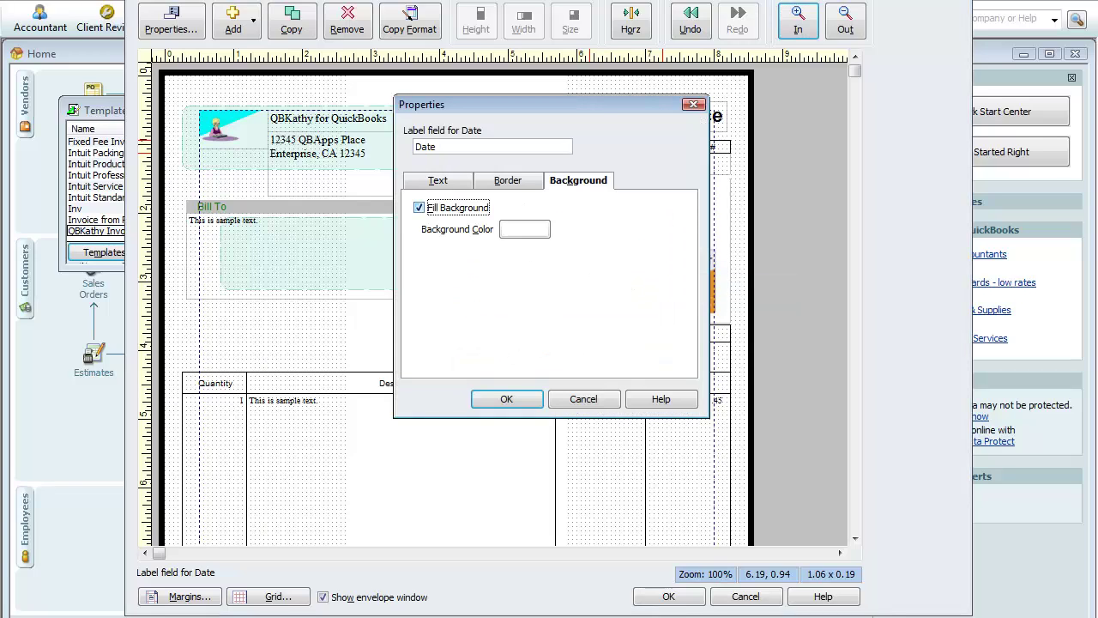
pyautogui.click(525, 229)
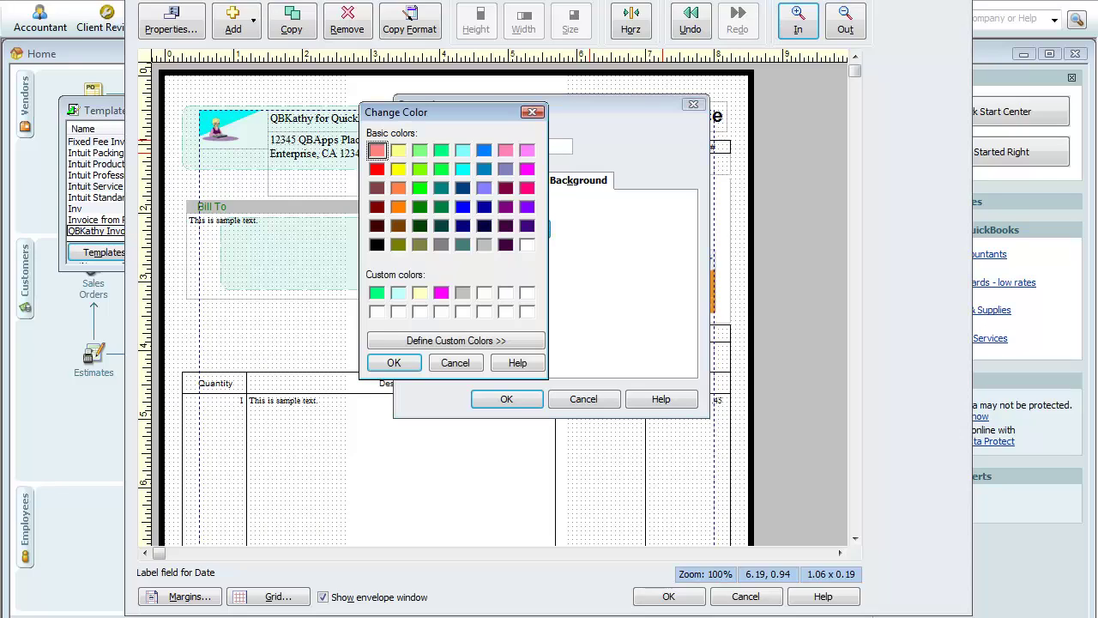
pyautogui.click(462, 292)
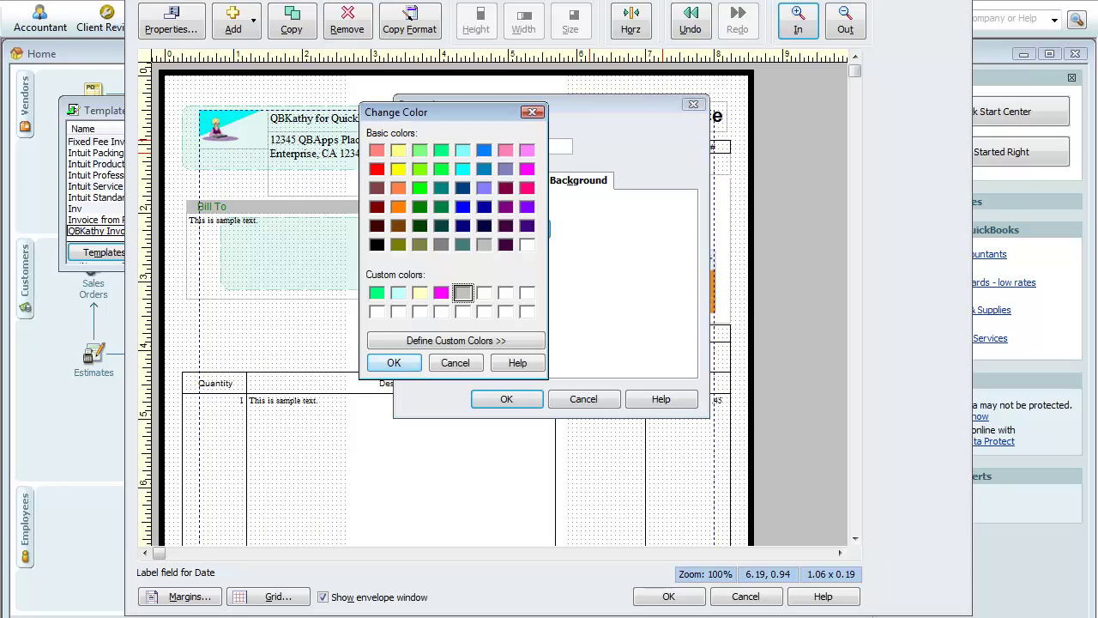
pyautogui.click(394, 363)
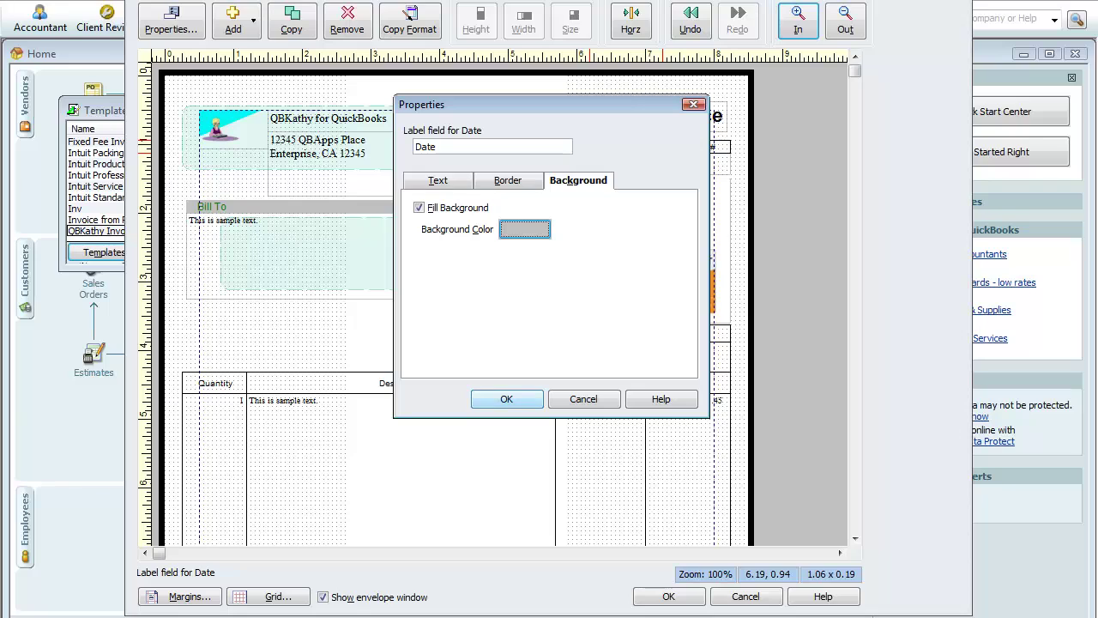
pyautogui.press('Return')
# Fill the background of the Invoice # label field with the same gray custom color and deselect the field.
pyautogui.click(697, 148)
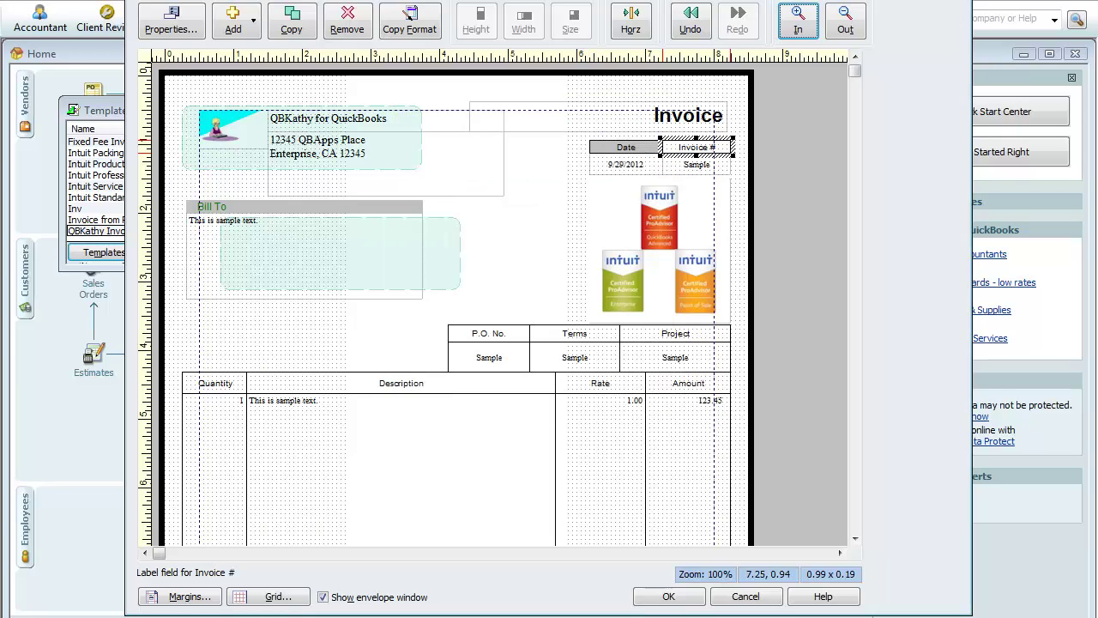
pyautogui.rightClick(697, 144)
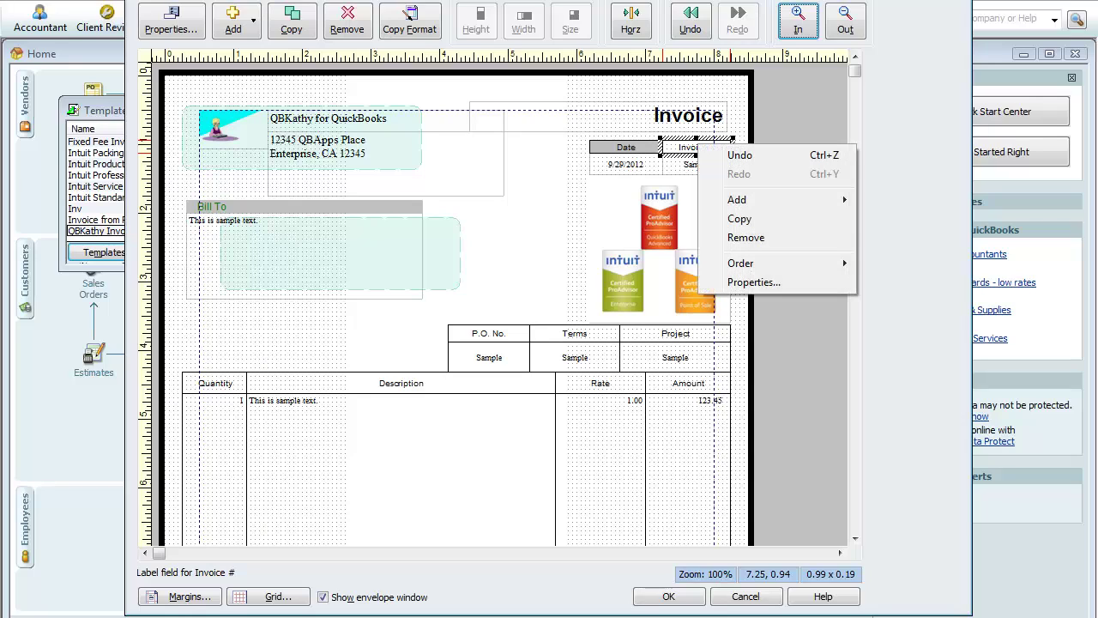
pyautogui.click(754, 282)
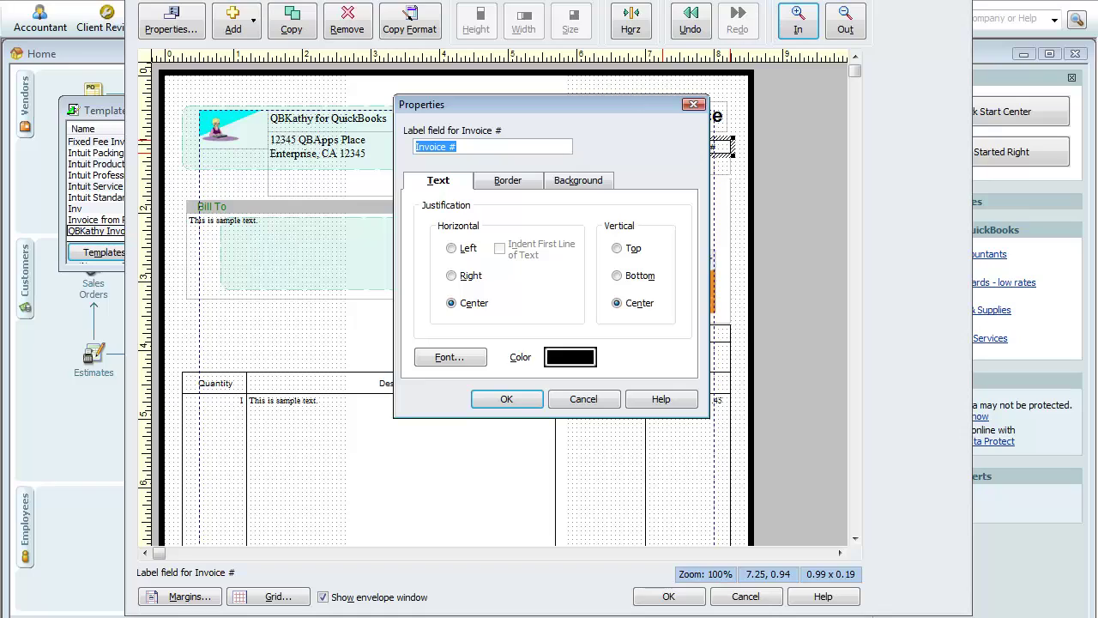
pyautogui.click(578, 181)
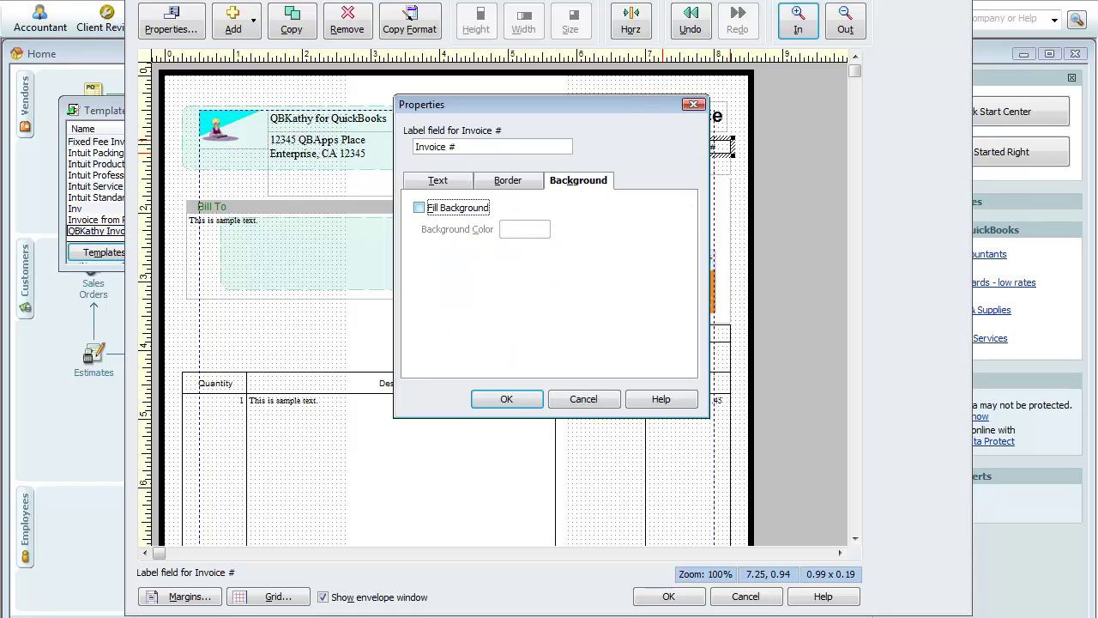
pyautogui.press('space')
pyautogui.press('space')
pyautogui.press('space')
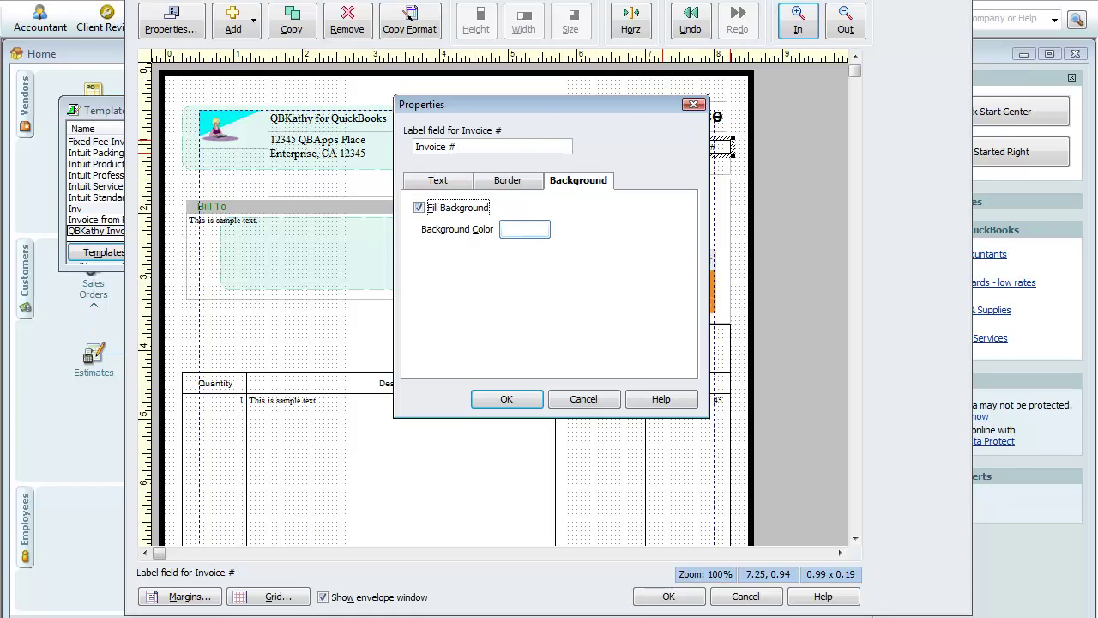
pyautogui.click(525, 229)
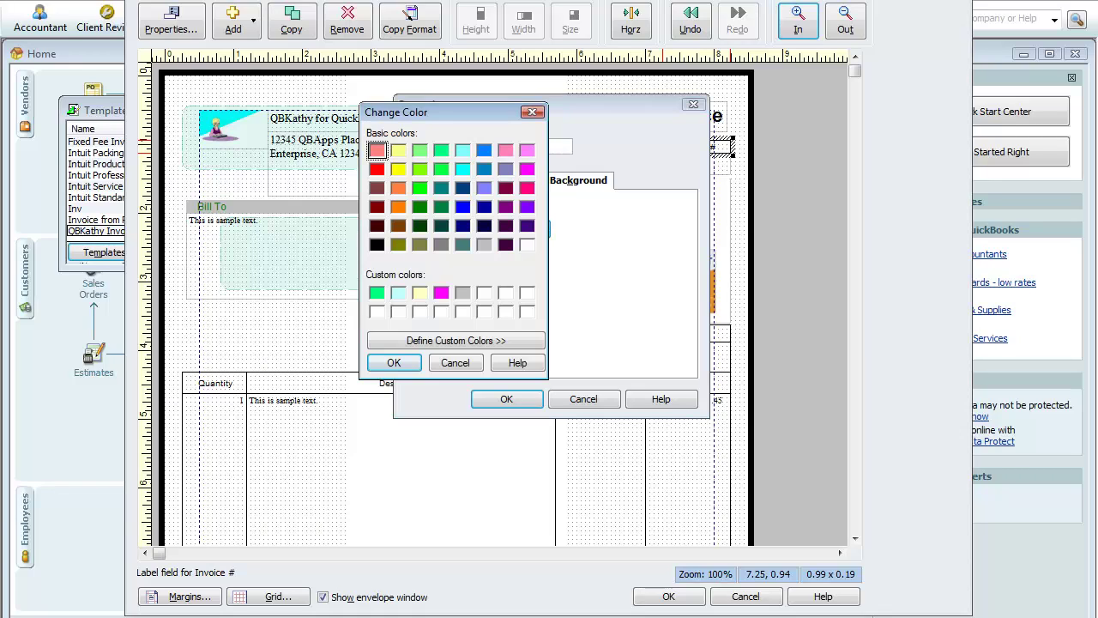
pyautogui.press('Tab')
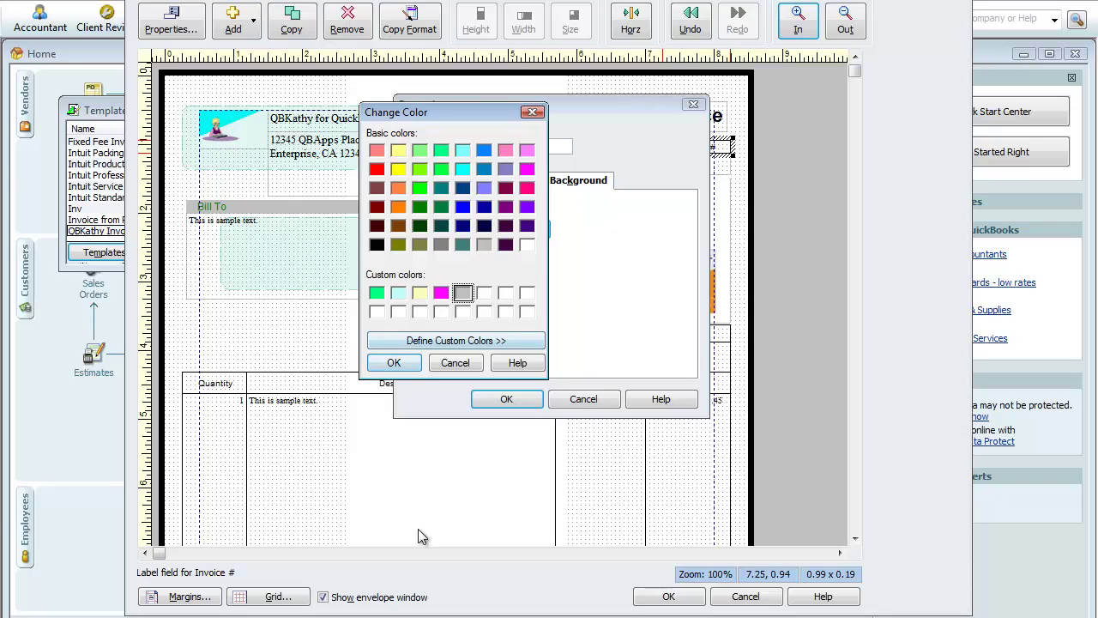
pyautogui.press('Return')
pyautogui.press('Return')
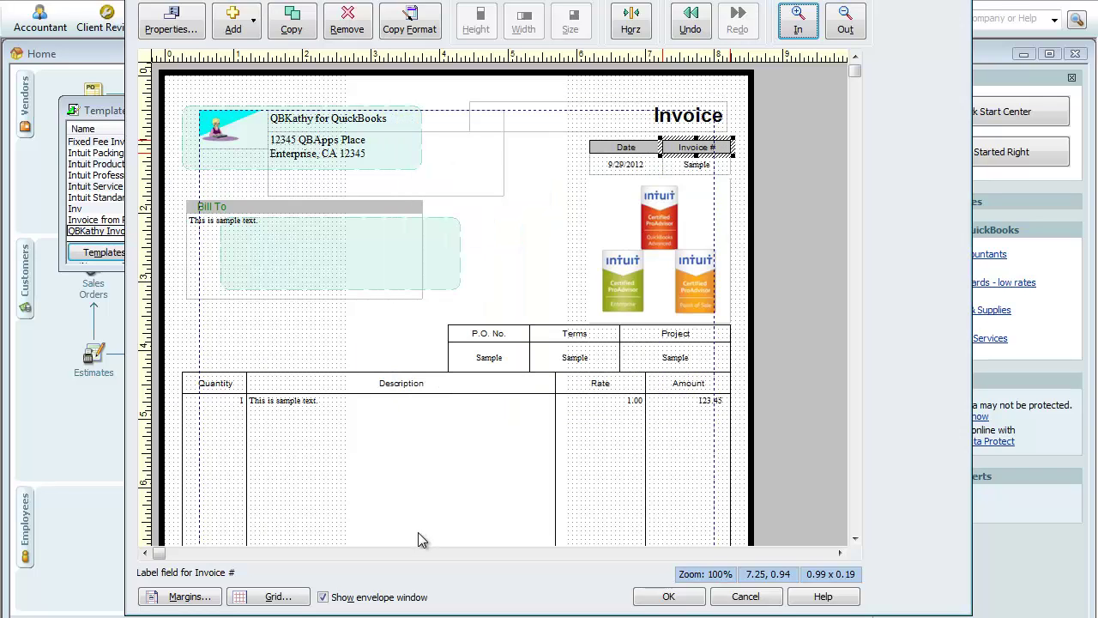
pyautogui.click(417, 532)
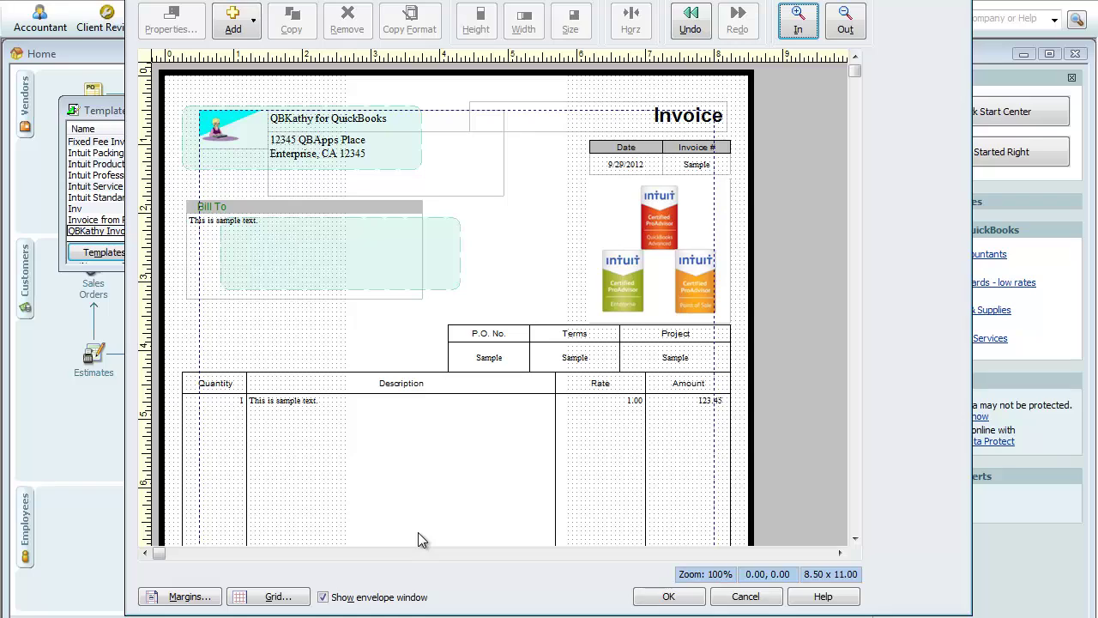
# Set the font size of the Date label field to 11.
pyautogui.click(649, 145)
pyautogui.rightClick(649, 145)
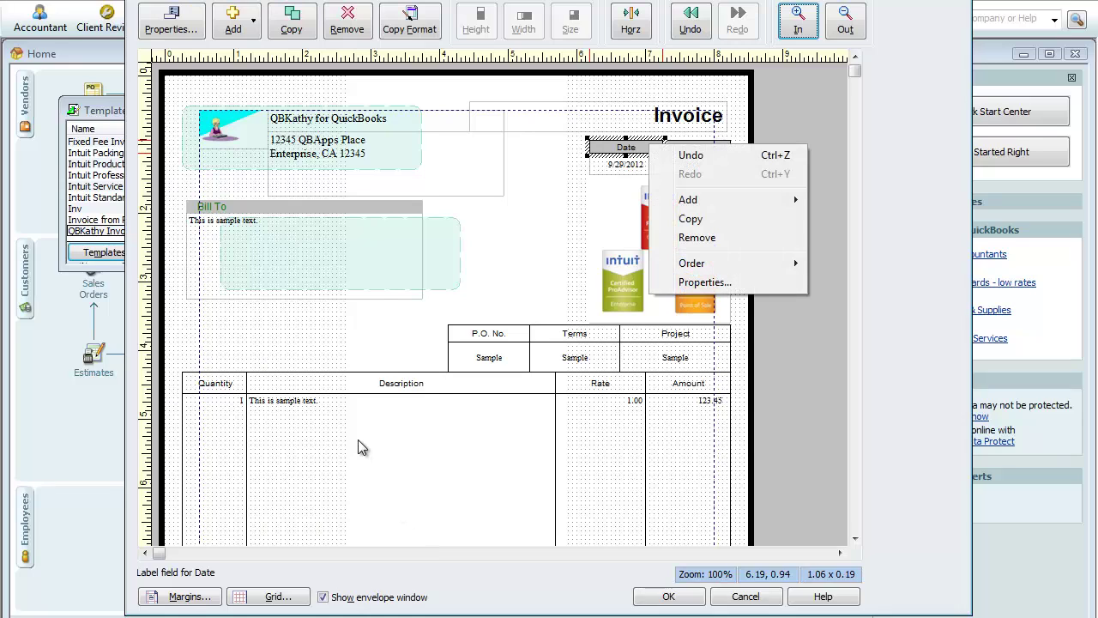
pyautogui.press('Up')
pyautogui.press('Return')
pyautogui.hotkey('alt', 'f')
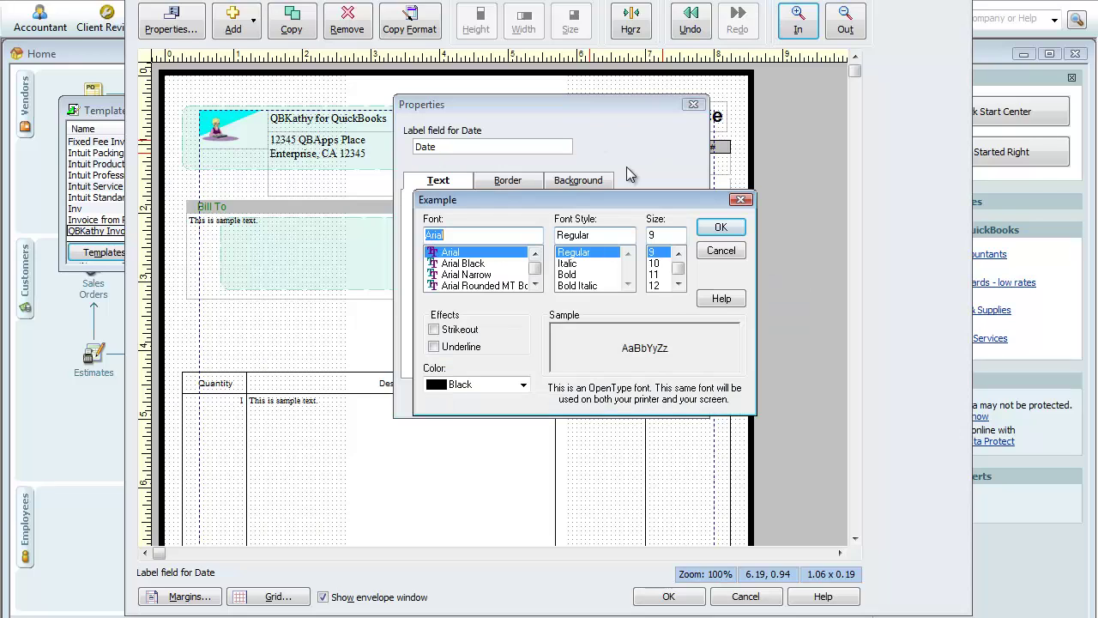
pyautogui.click(652, 274)
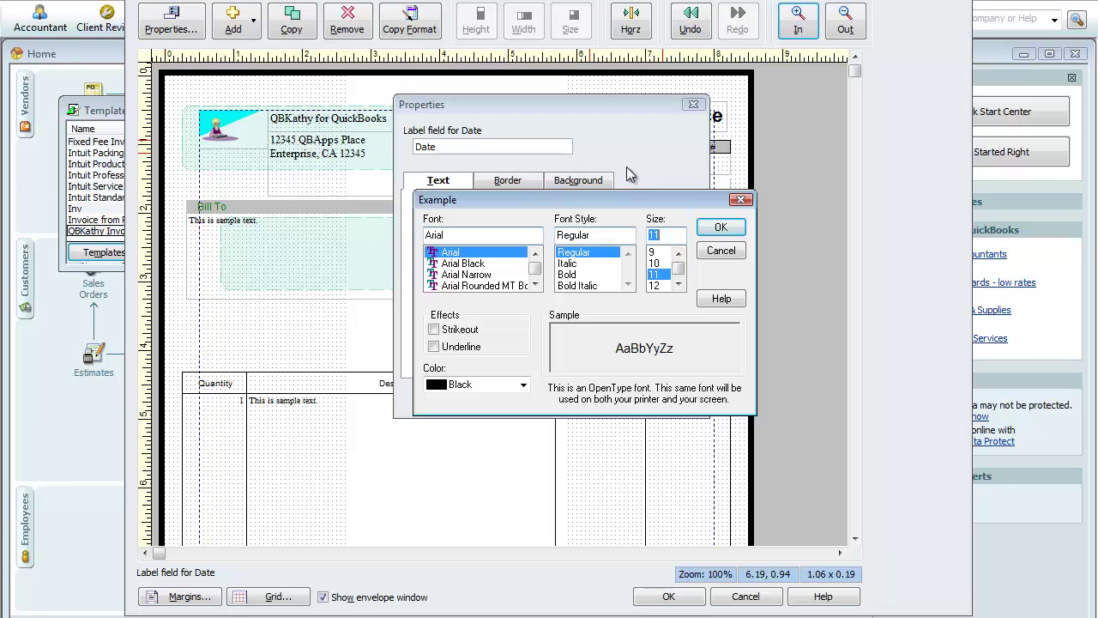
pyautogui.press('Return')
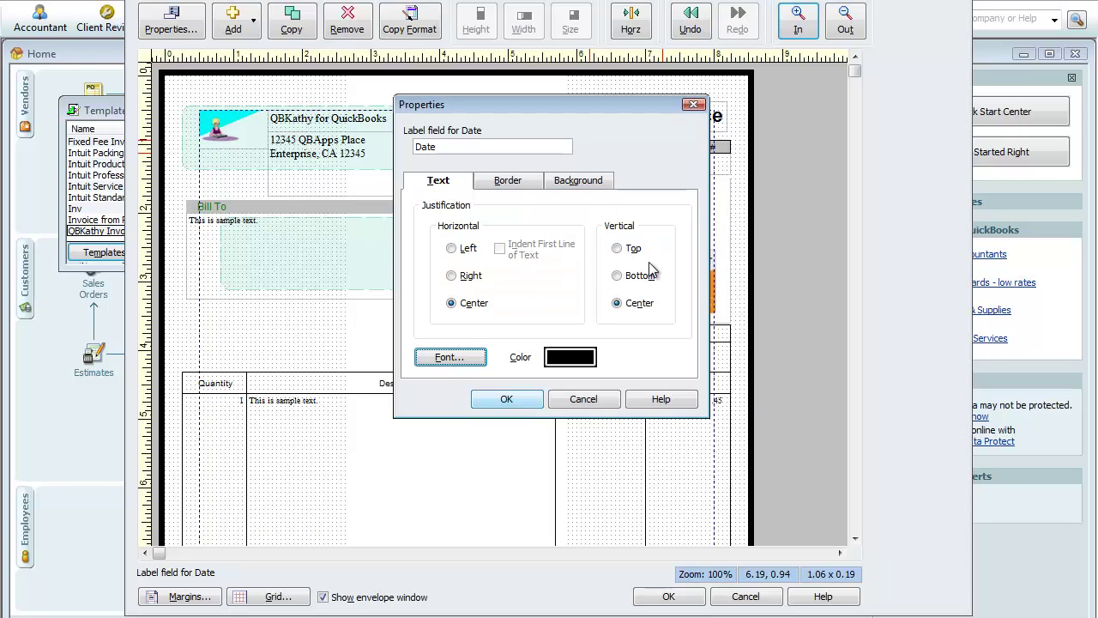
pyautogui.press('Tab')
pyautogui.press('Return')
# Set the font size of the Invoice # label field to 11 and deselect the field.
pyautogui.press('Tab')
pyautogui.hotkey('shift', 'F10')
pyautogui.press('Down')
pyautogui.press('Down')
pyautogui.press('Down')
pyautogui.press('Down')
pyautogui.press('Down')
pyautogui.press('Down')
pyautogui.press('Return')
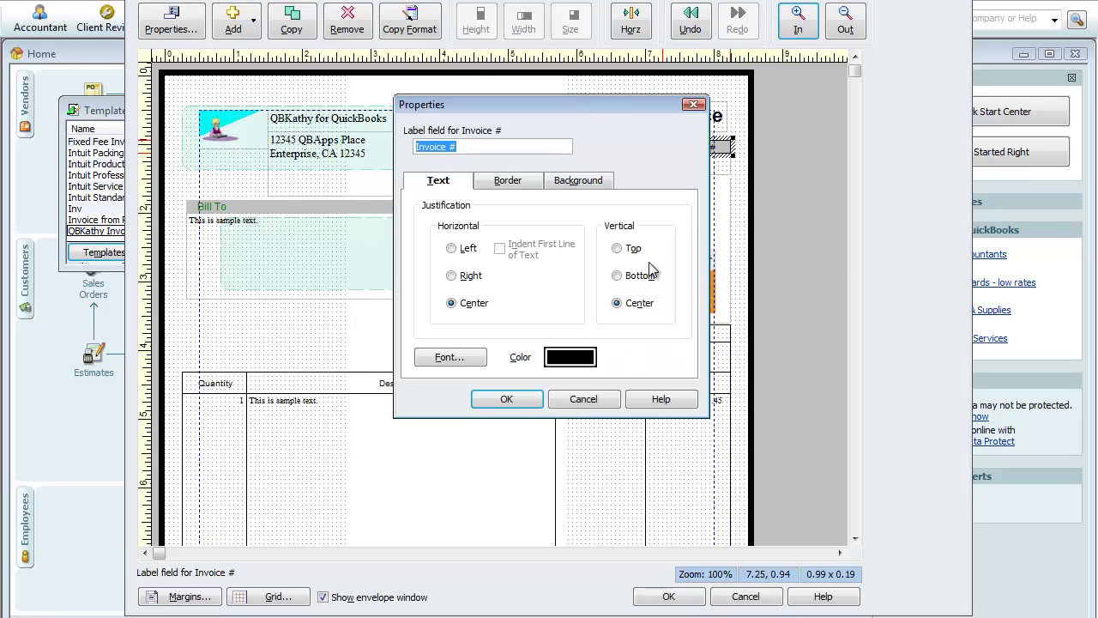
pyautogui.press('Tab')
pyautogui.press('Tab')
pyautogui.press('Tab')
pyautogui.press('Tab')
pyautogui.press('Return')
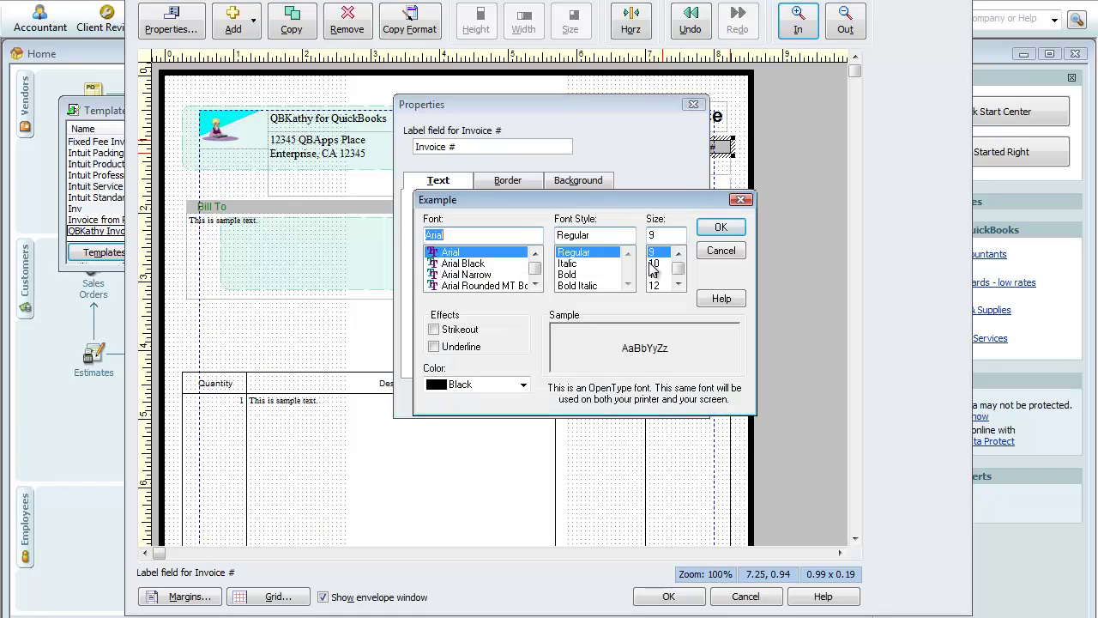
pyautogui.click(650, 271)
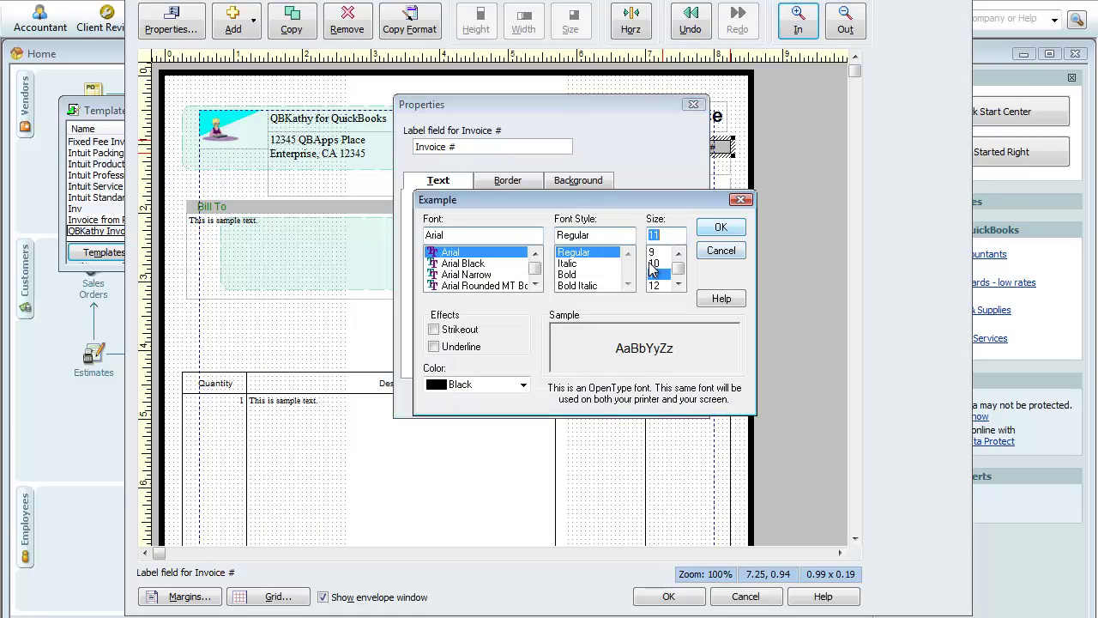
pyautogui.press('Return')
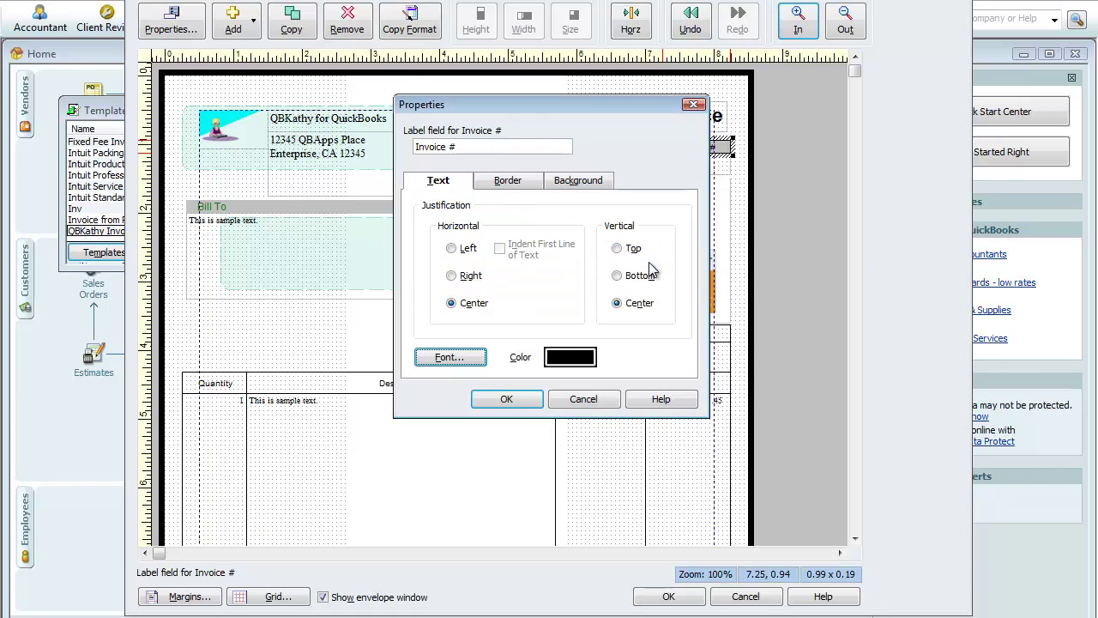
pyautogui.press('Return')
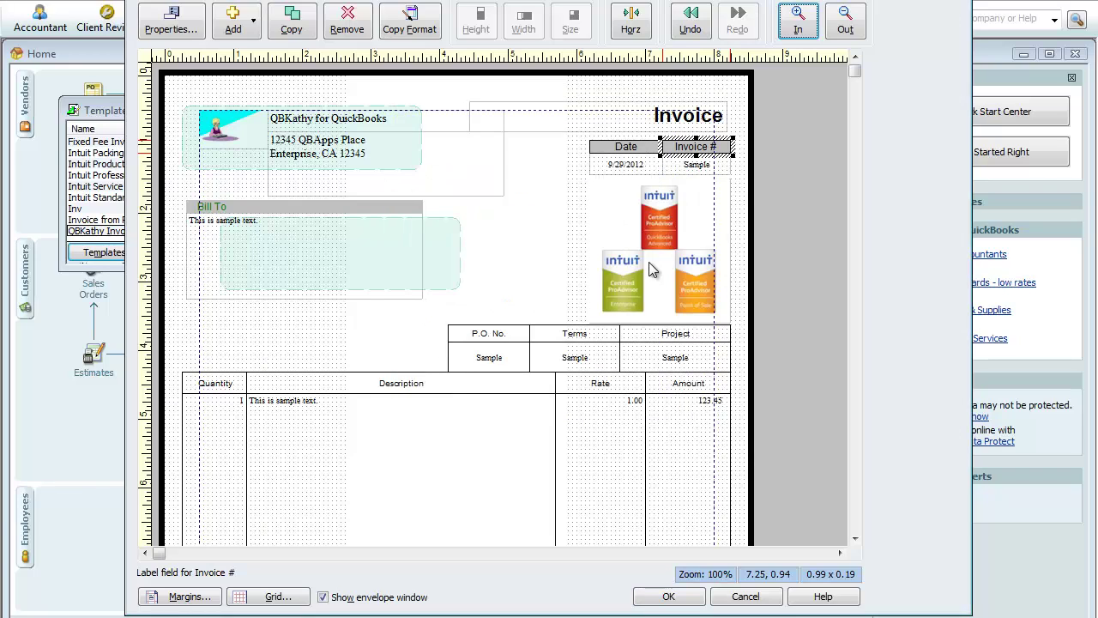
pyautogui.click(649, 269)
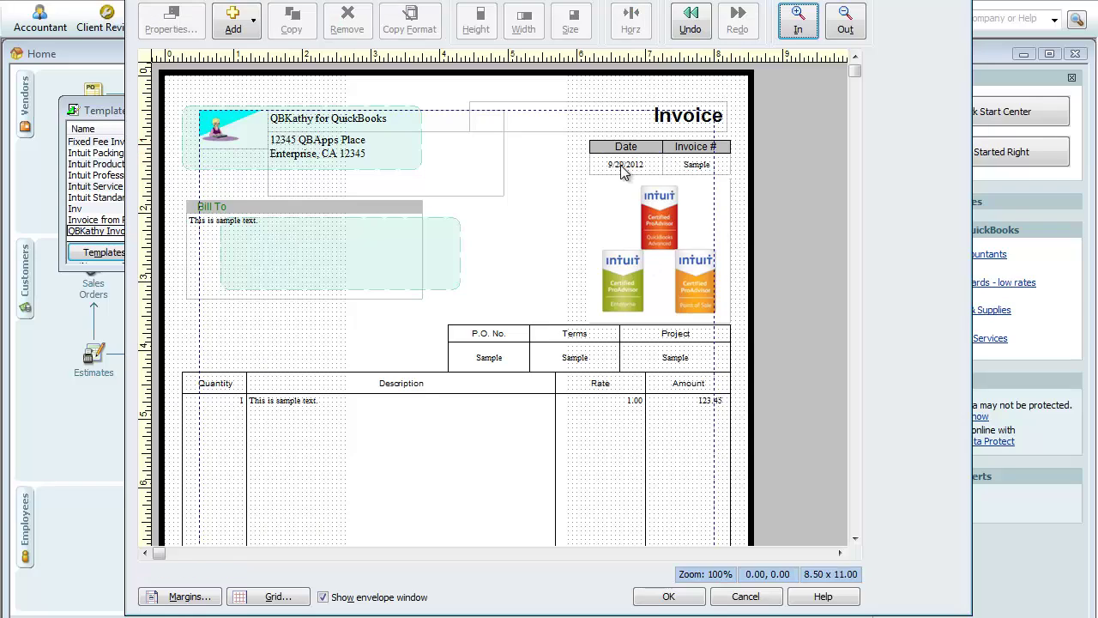
# Try moving the Bill To data field right to 0.50, 2.00, and return it to 0.31, 2.00.
pyautogui.press('Tab')
pyautogui.press('Right')
pyautogui.press('Right')
pyautogui.press('Right')
pyautogui.press('Right')
pyautogui.press('Left')
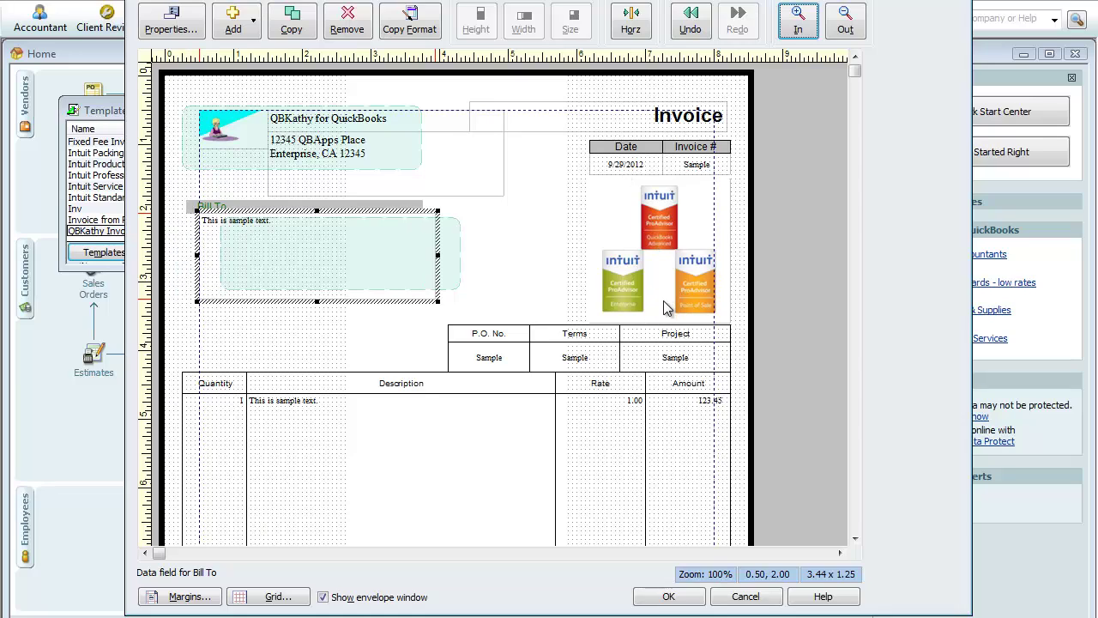
pyautogui.press('Left')
pyautogui.press('Left')
pyautogui.press('Left')
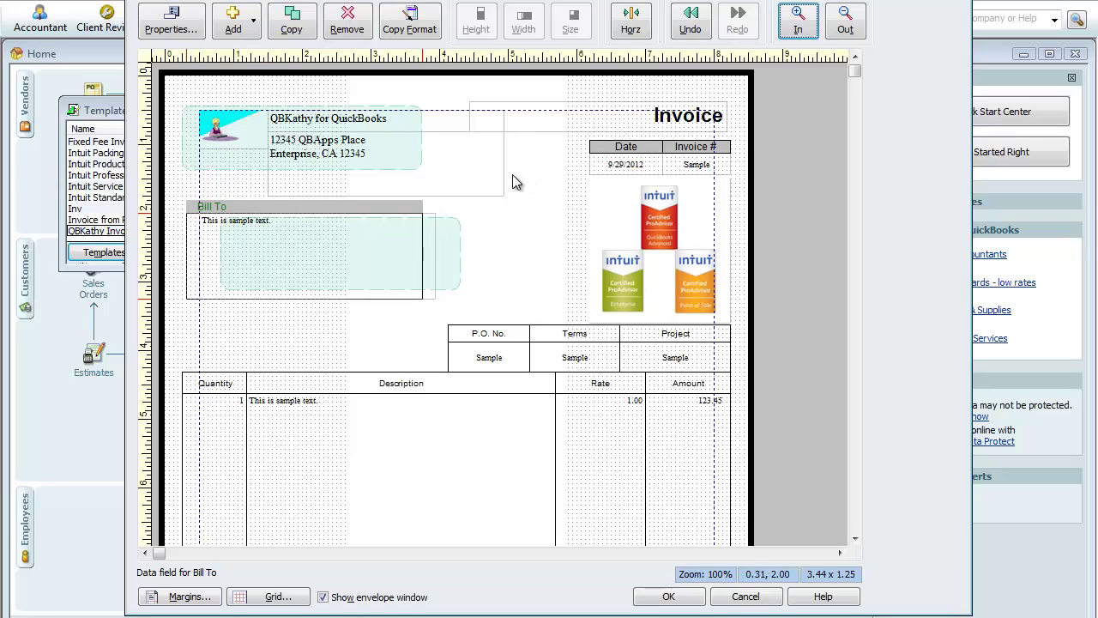
# Move the company logo left and slightly up to 0.38, 0.44.
pyautogui.press('Tab')
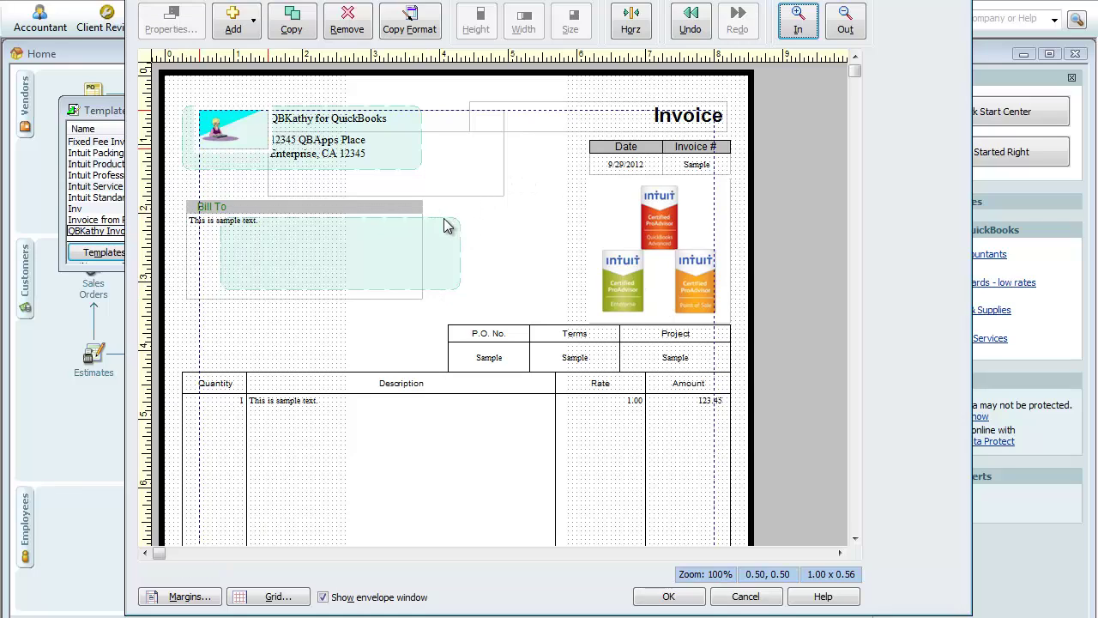
pyautogui.press('Left')
pyautogui.press('Left')
pyautogui.press('Up')
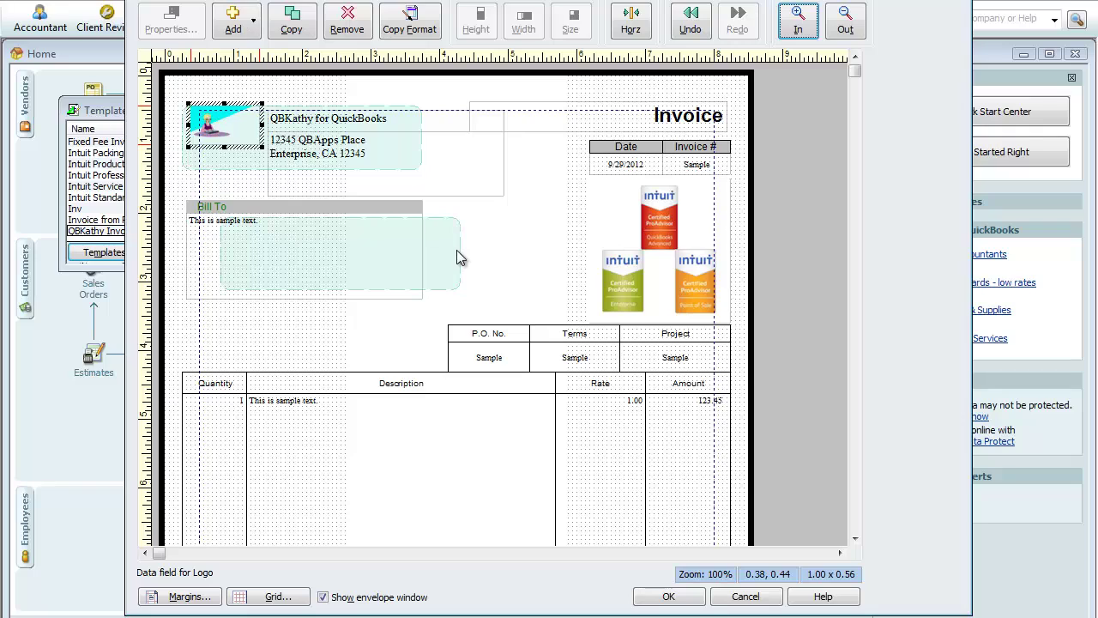
# Shift the Company Name field to 1.38, 0.50 and the Company Address field to 1.31, 0.81, closer to the logo.
pyautogui.press('Tab')
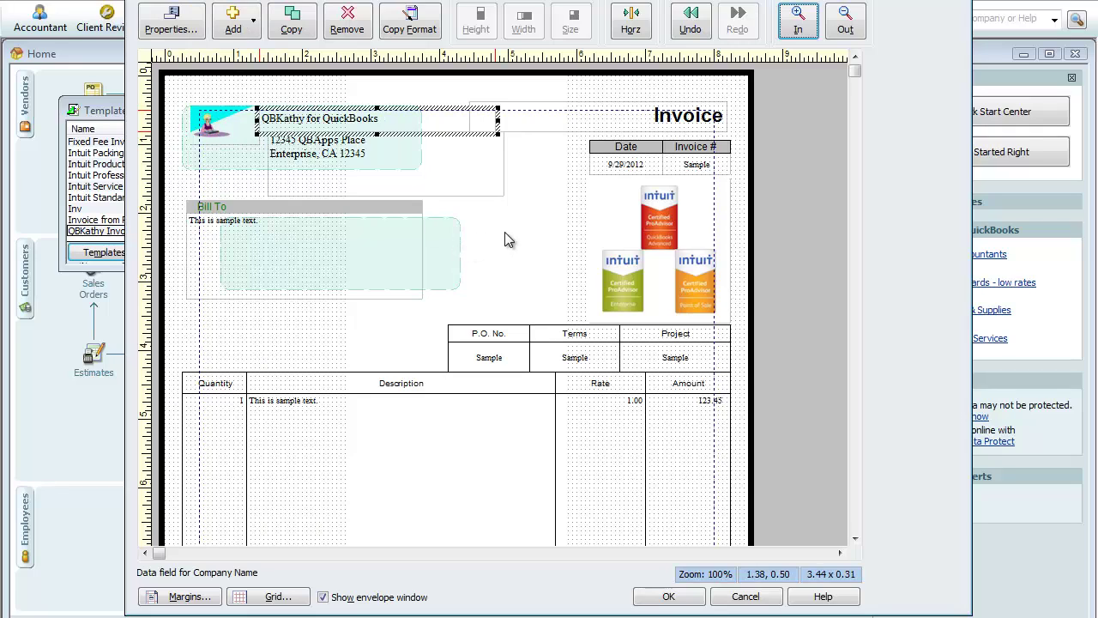
pyautogui.press('Tab')
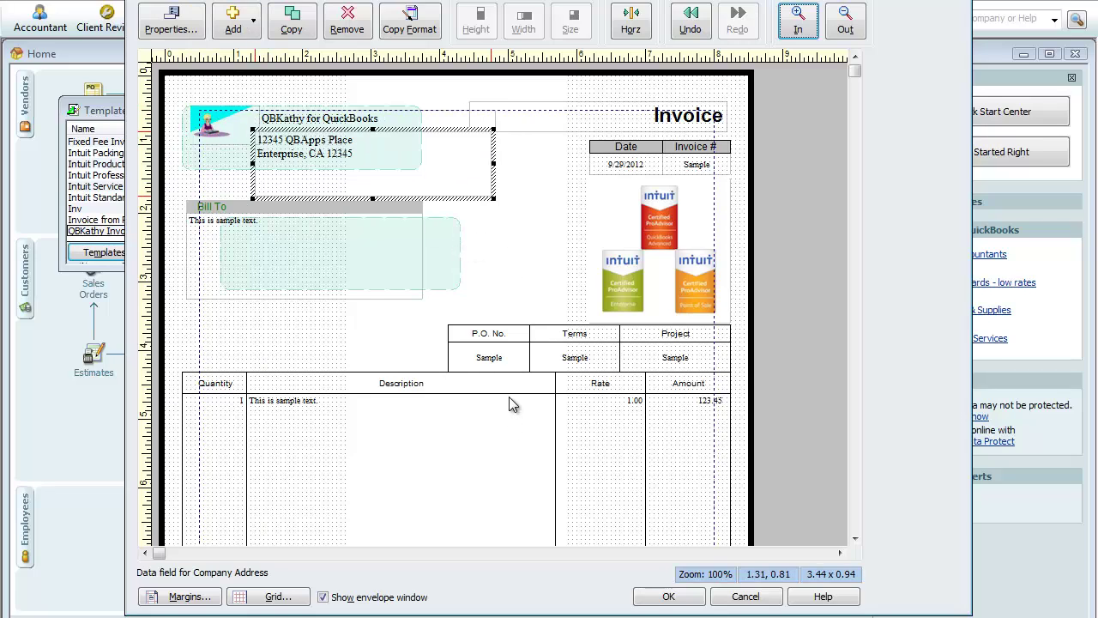
# Try repositioning the logo at 0.31, 0.50, return it to 0.38, 0.44, and deselect it.
pyautogui.moveTo(215, 125)
pyautogui.mouseDown()
pyautogui.moveTo(712, 178)
pyautogui.moveTo(702, 169)
pyautogui.mouseUp()
pyautogui.hotkey('ctrl', 'z')
pyautogui.hotkey('ctrl', 'z')
pyautogui.hotkey('ctrl', 'z')
pyautogui.hotkey('ctrl', 'z')
pyautogui.hotkey('ctrl', 'z')
pyautogui.hotkey('ctrl', 'z')
pyautogui.hotkey('ctrl', 'z')
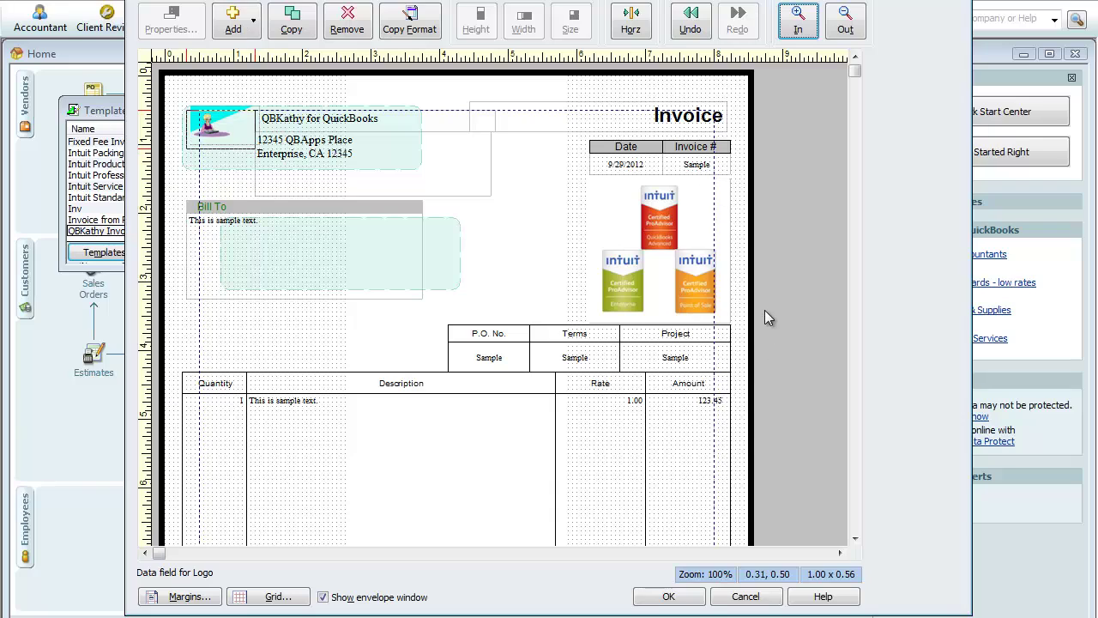
pyautogui.hotkey('ctrl', 'z')
pyautogui.hotkey('ctrl', 'z')
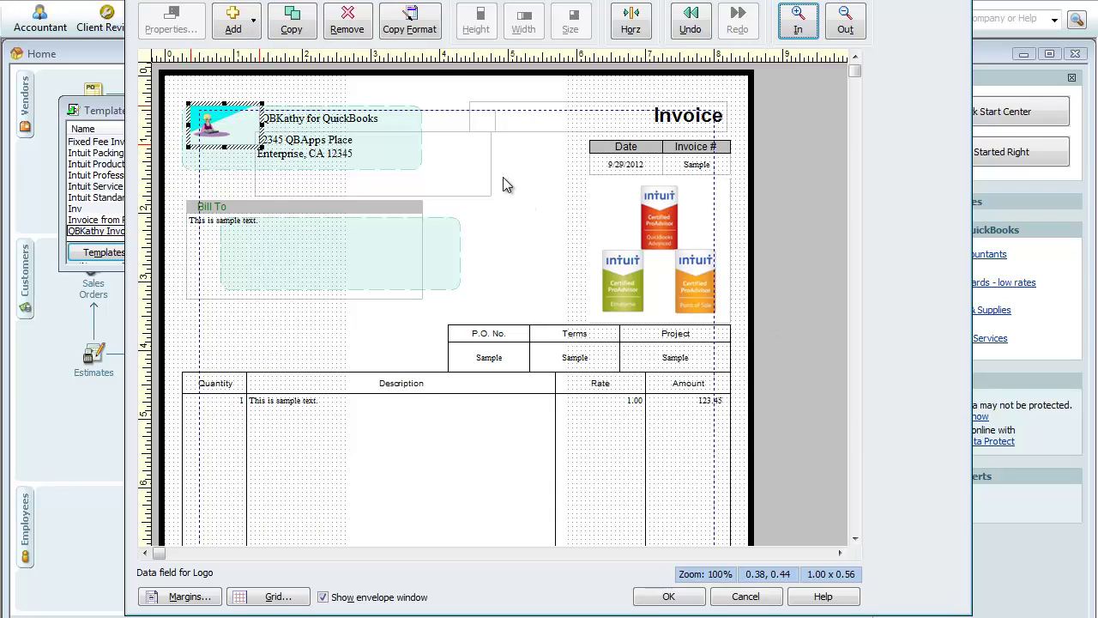
pyautogui.click(464, 221)
# Shrink the Intuit ProAdvisor badges image to about 1.88 x 1.94, with its upper-left corner at about 6.25, 1.66.
pyautogui.press('Tab')
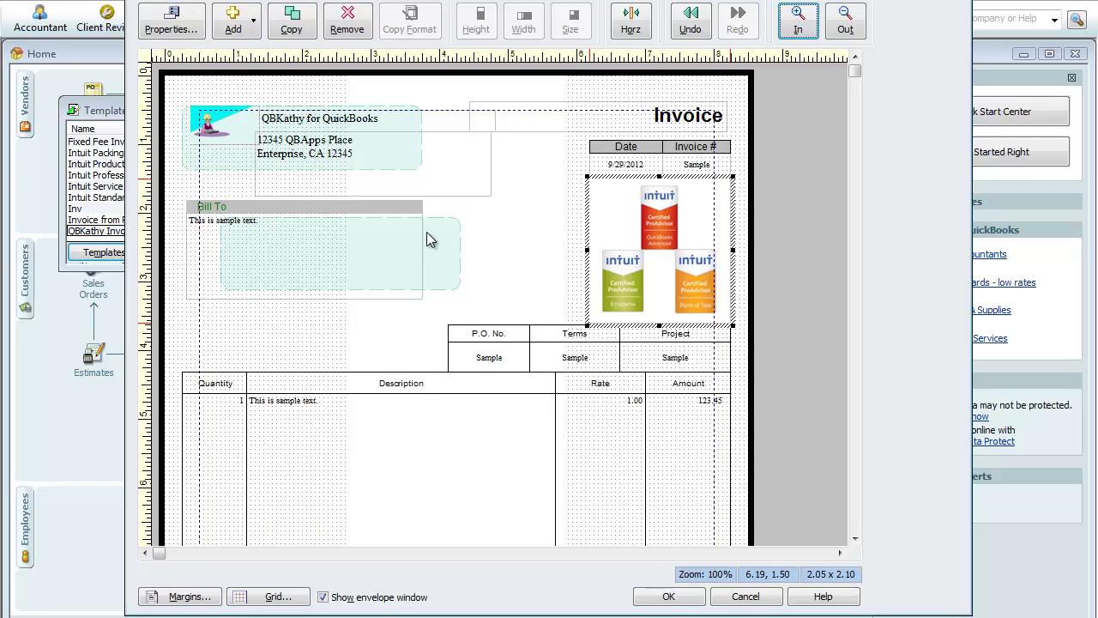
pyautogui.moveTo(587, 176); pyautogui.dragTo(591, 181)
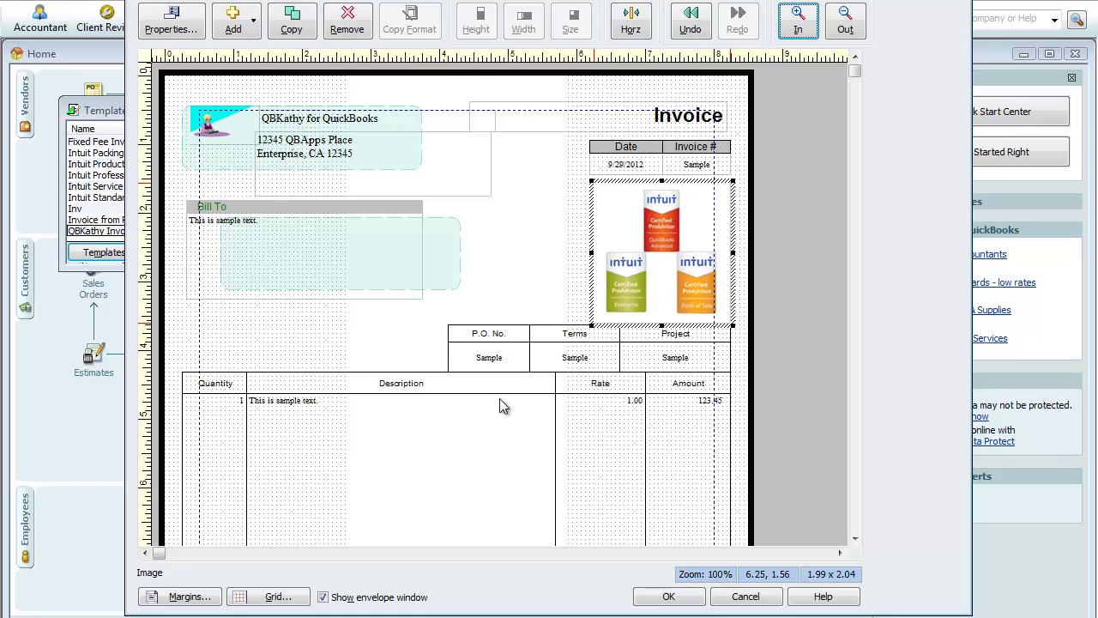
pyautogui.moveTo(733, 181); pyautogui.dragTo(717, 197)
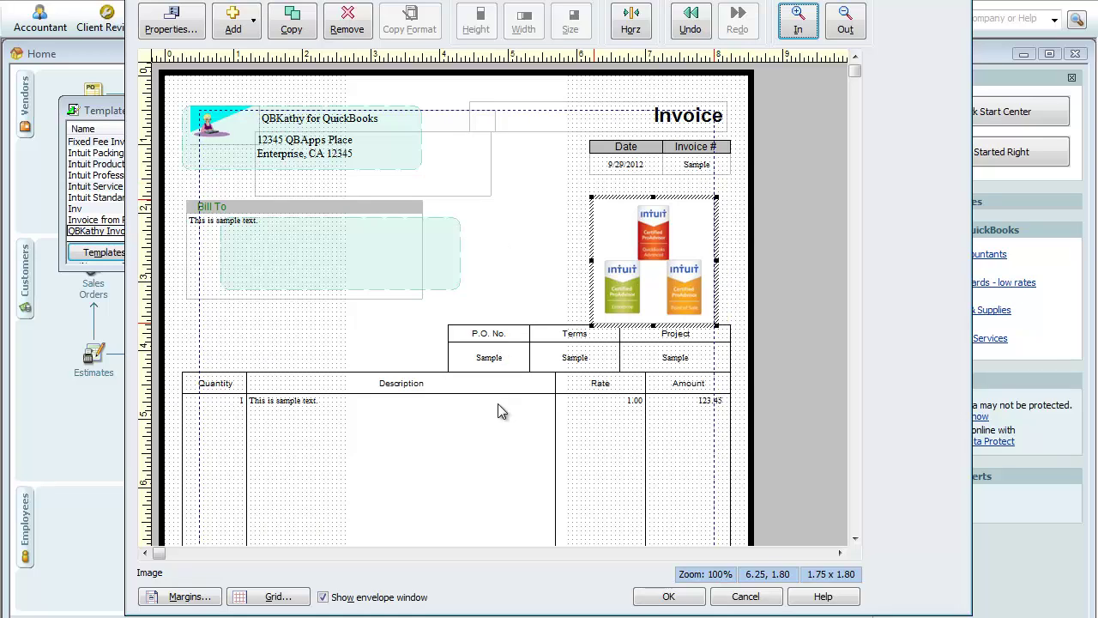
pyautogui.hotkey('shift', 'Up')
pyautogui.hotkey('shift', 'Up')
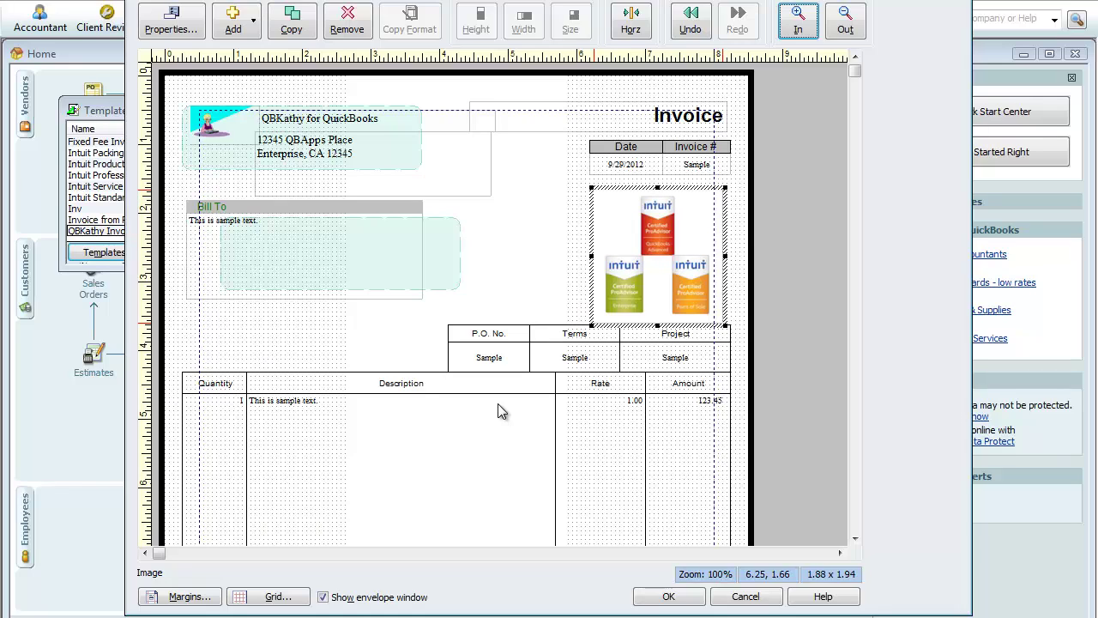
pyautogui.hotkey('shift', 'Up')
pyautogui.hotkey('shift', 'Down')
# Remove the top, left, bottom and right borders from the Date label field.
pyautogui.rightClick(605, 147)
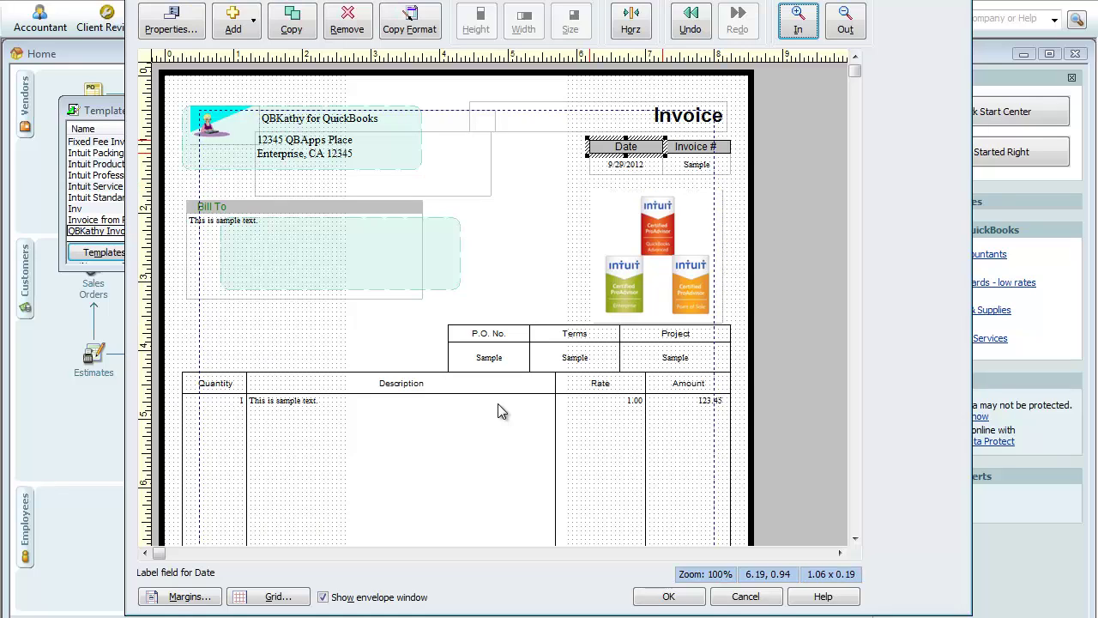
pyautogui.press('Up')
pyautogui.press('Return')
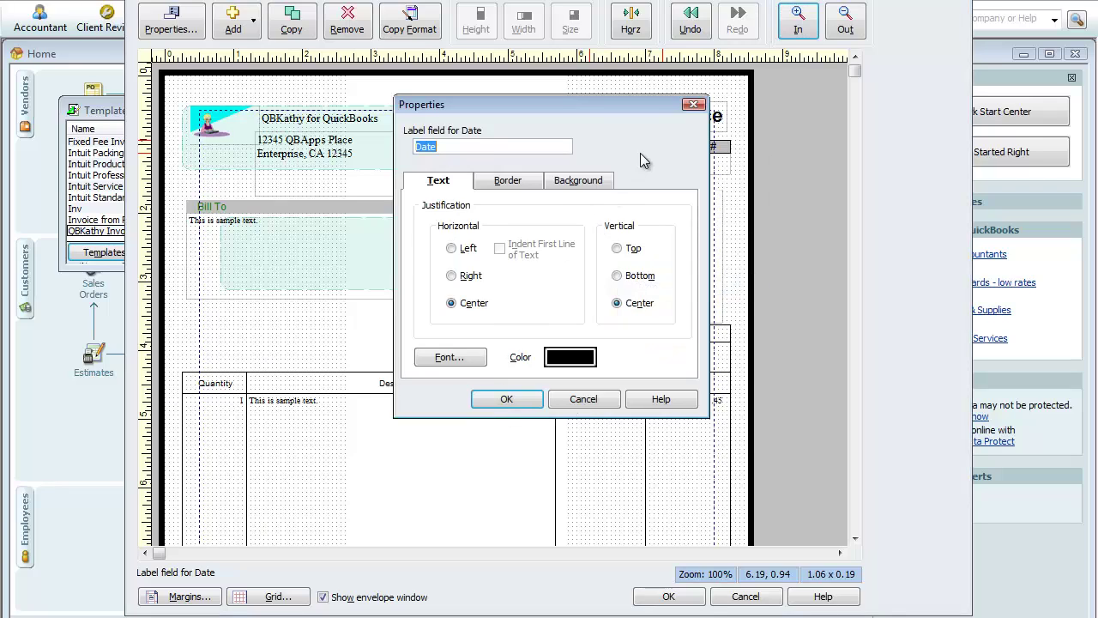
pyautogui.hotkey('ctrl', 'Tab')
pyautogui.press('space')
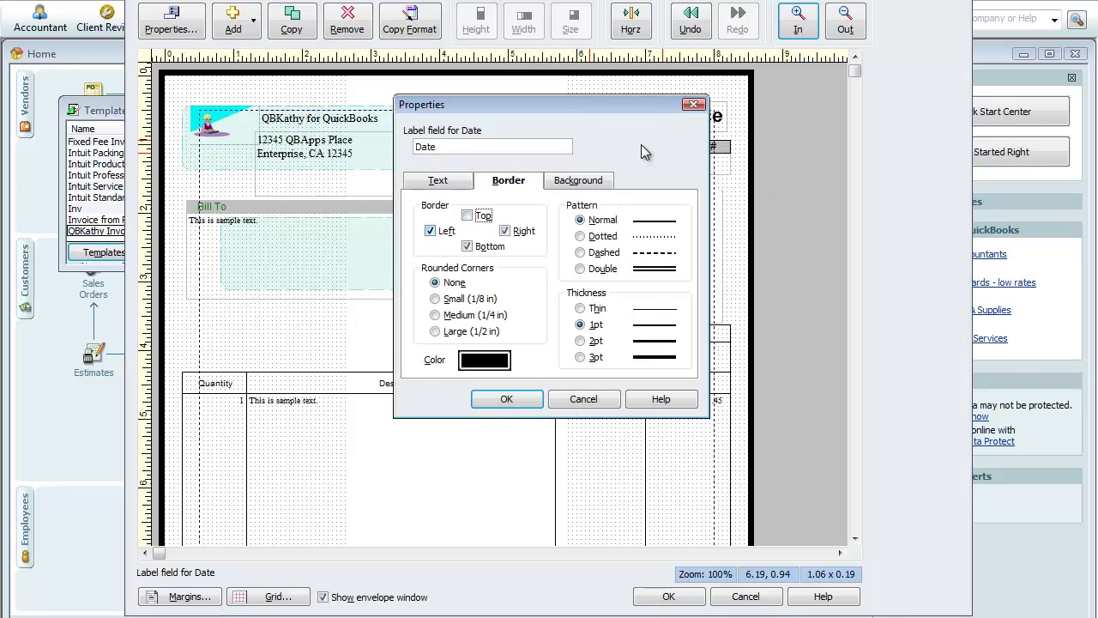
pyautogui.press('Tab')
pyautogui.press('space')
pyautogui.press('Tab')
pyautogui.press('space')
pyautogui.press('Tab')
pyautogui.press('space')
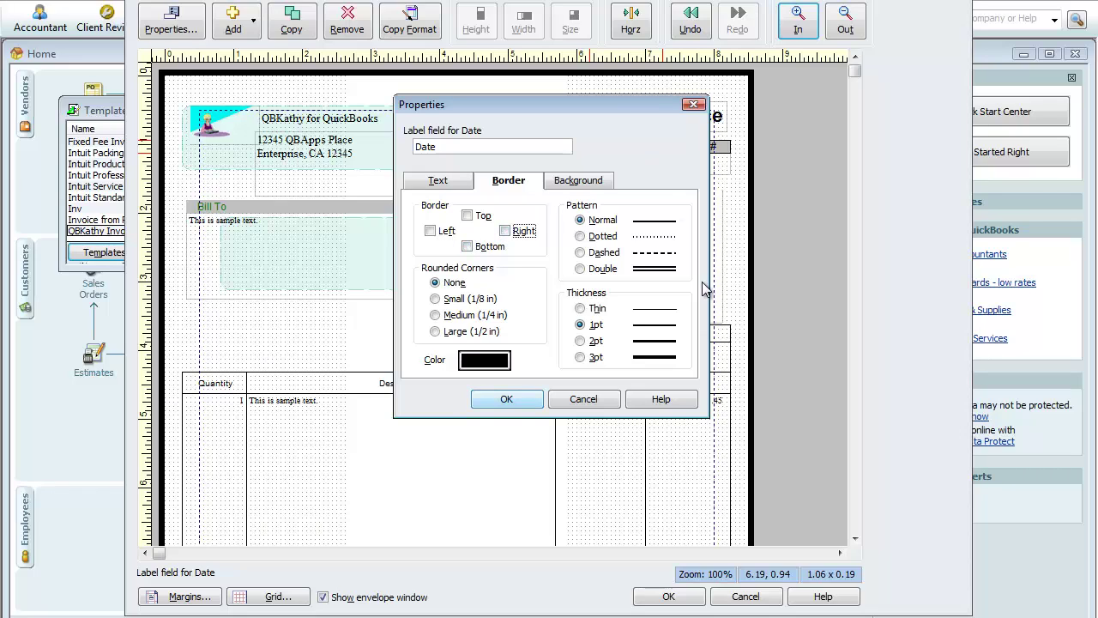
pyautogui.press('Return')
# Remove all four borders from the Invoice # label field and deselect it.
pyautogui.press('Tab')
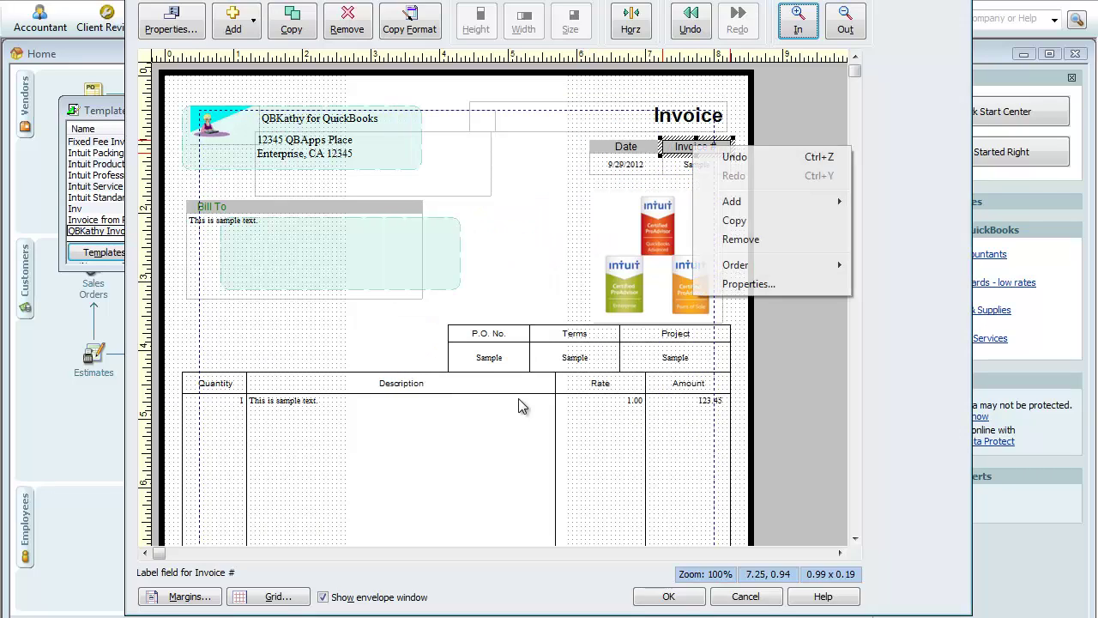
pyautogui.press('Up')
pyautogui.press('Return')
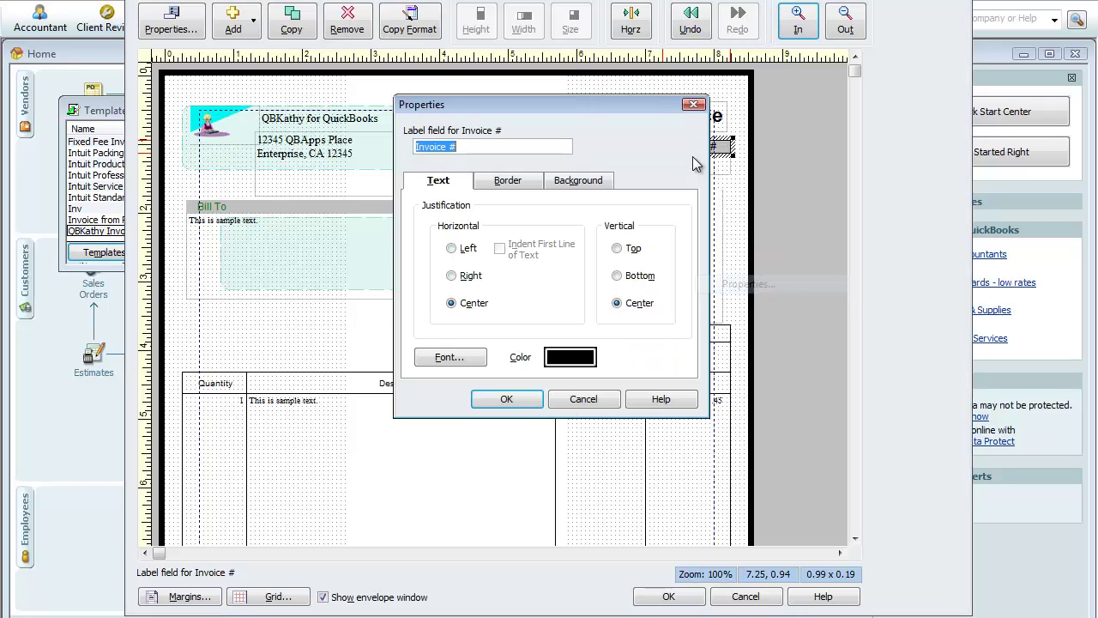
pyautogui.hotkey('ctrl', 'Tab')
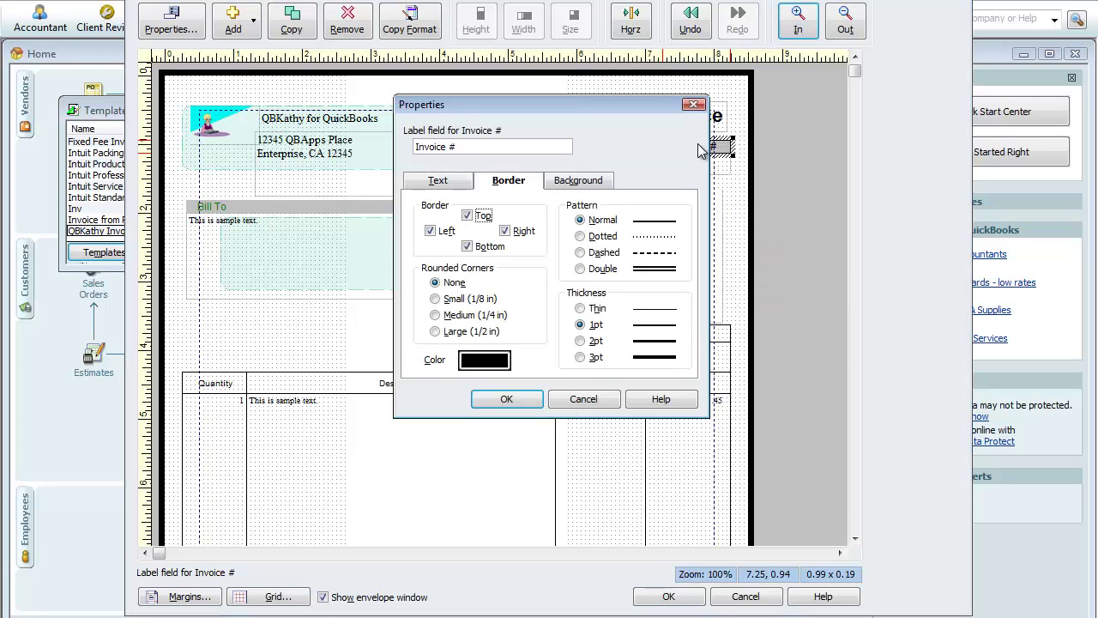
pyautogui.press('space')
pyautogui.press('Tab')
pyautogui.press('Tab')
pyautogui.press('space')
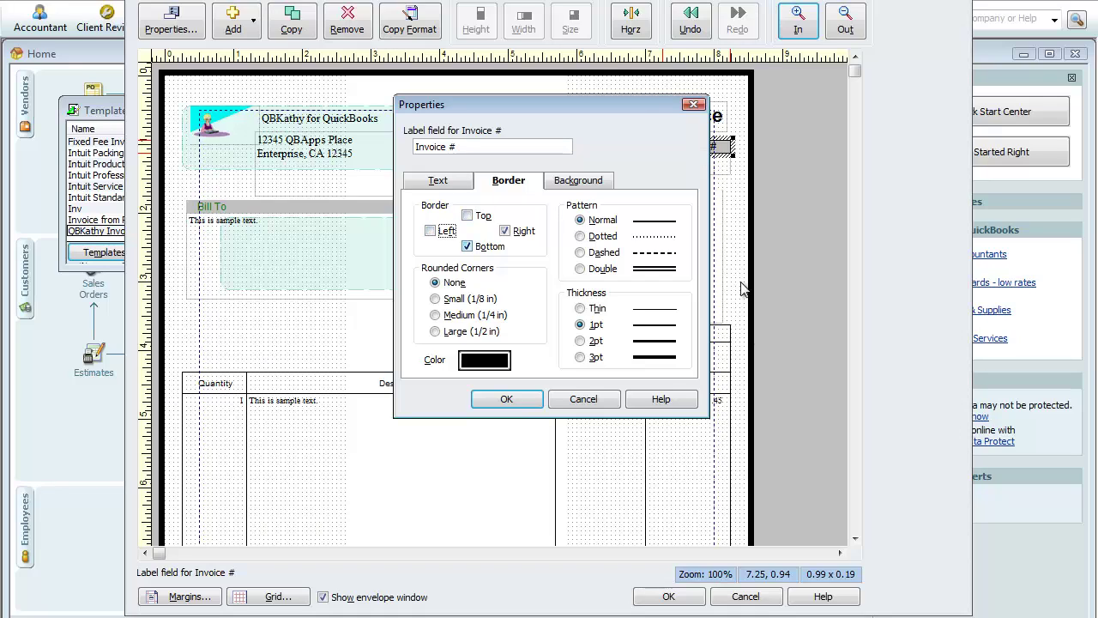
pyautogui.click(467, 246)
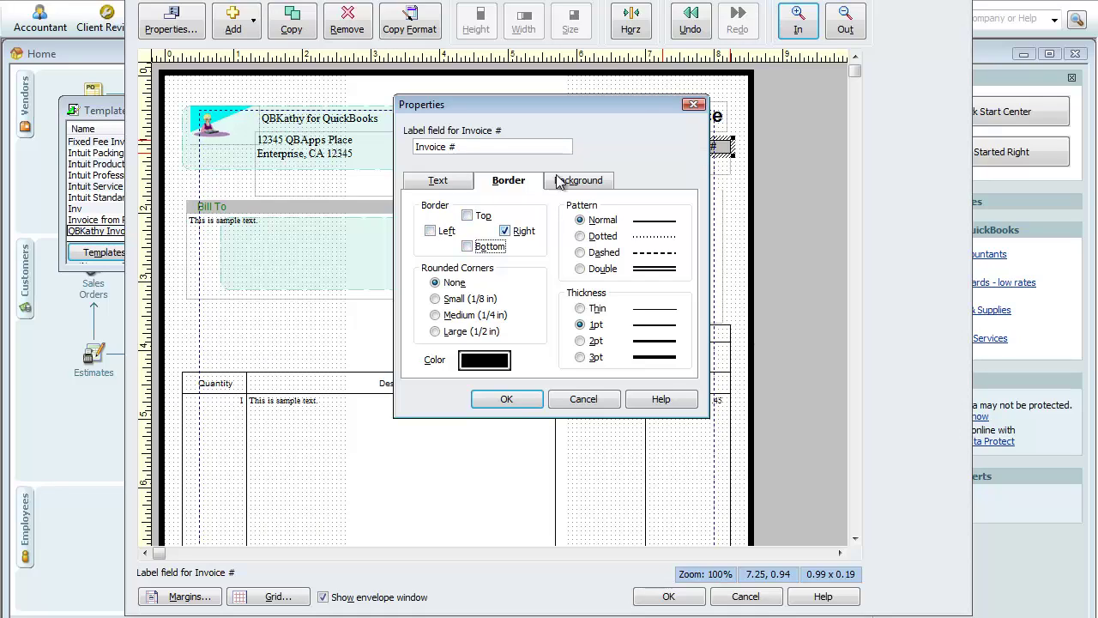
pyautogui.click(505, 231)
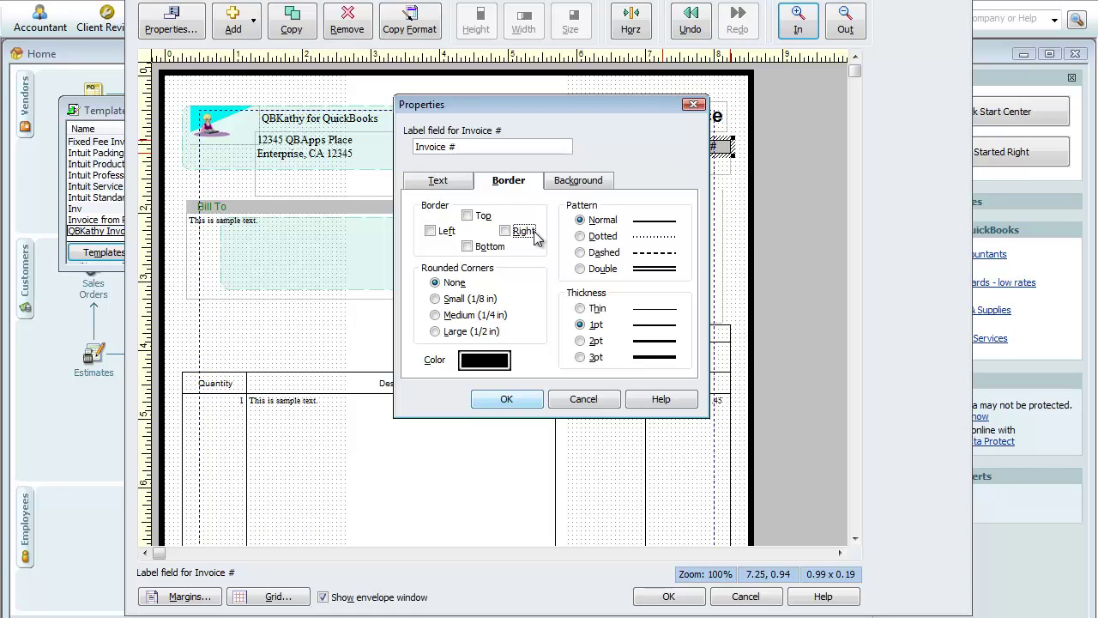
pyautogui.press('Return')
pyautogui.click(461, 299)
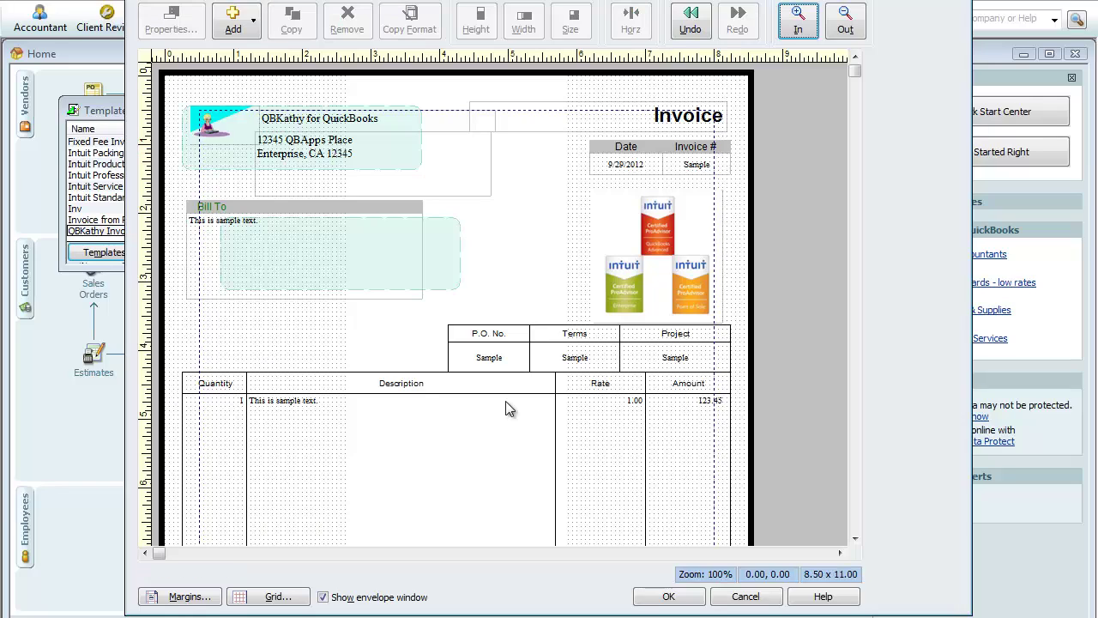
# Turn off the first-line text indent for the Bill To label field.
pyautogui.press('Tab')
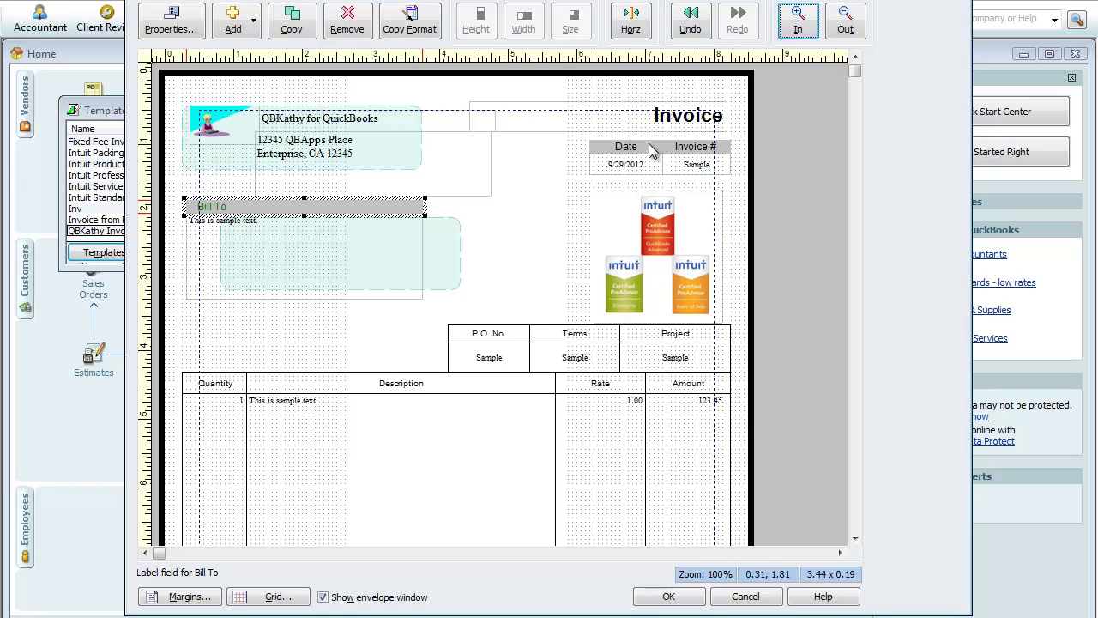
pyautogui.rightClick(254, 204)
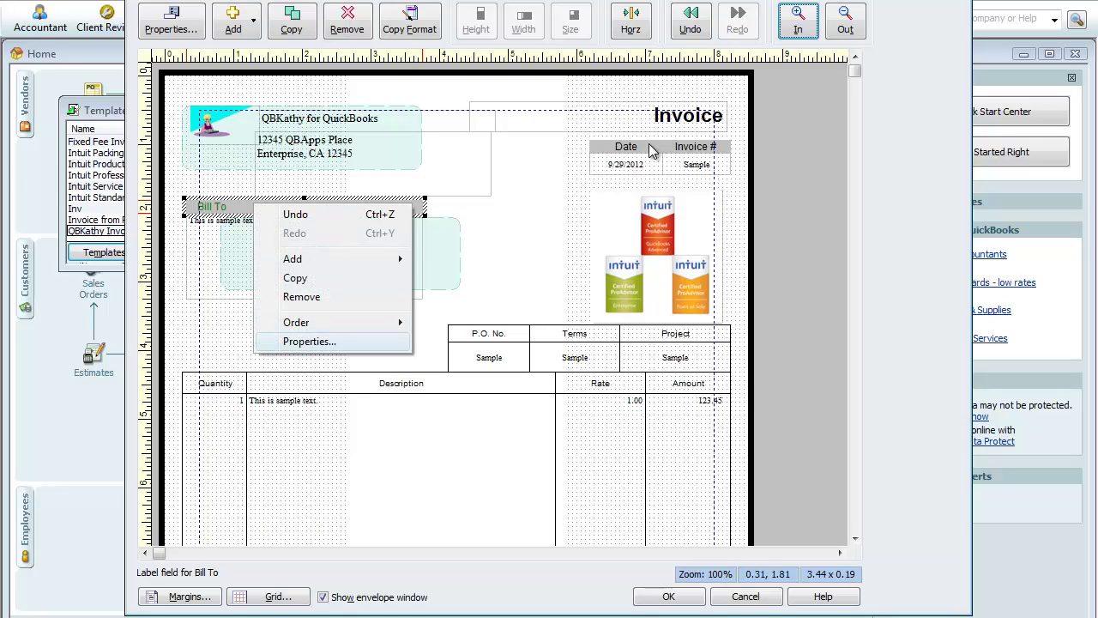
pyautogui.press('Return')
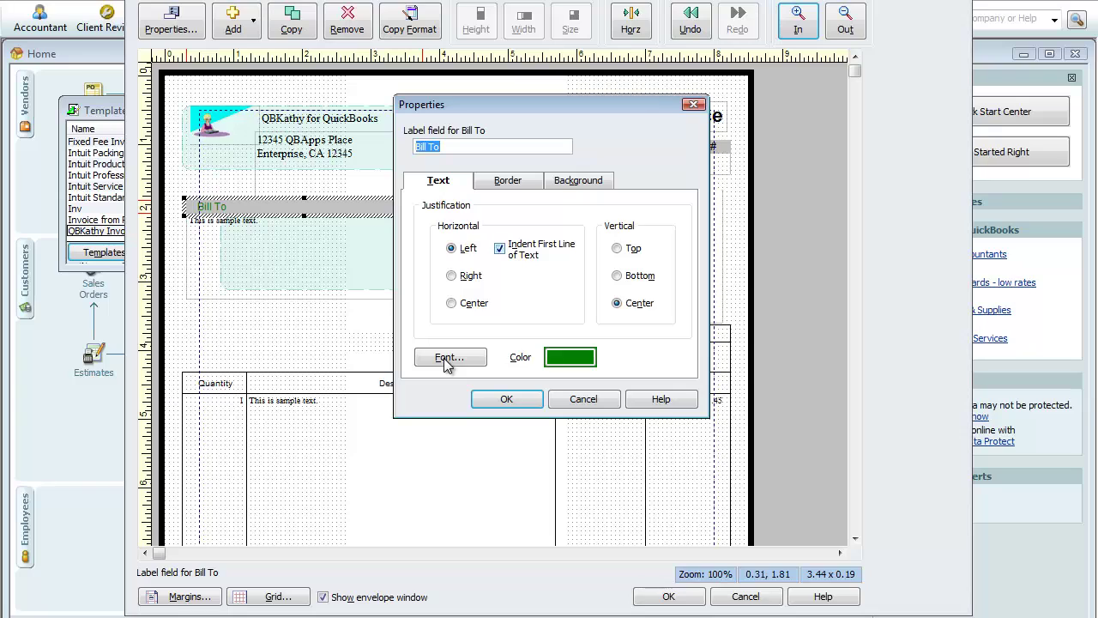
pyautogui.click(529, 251)
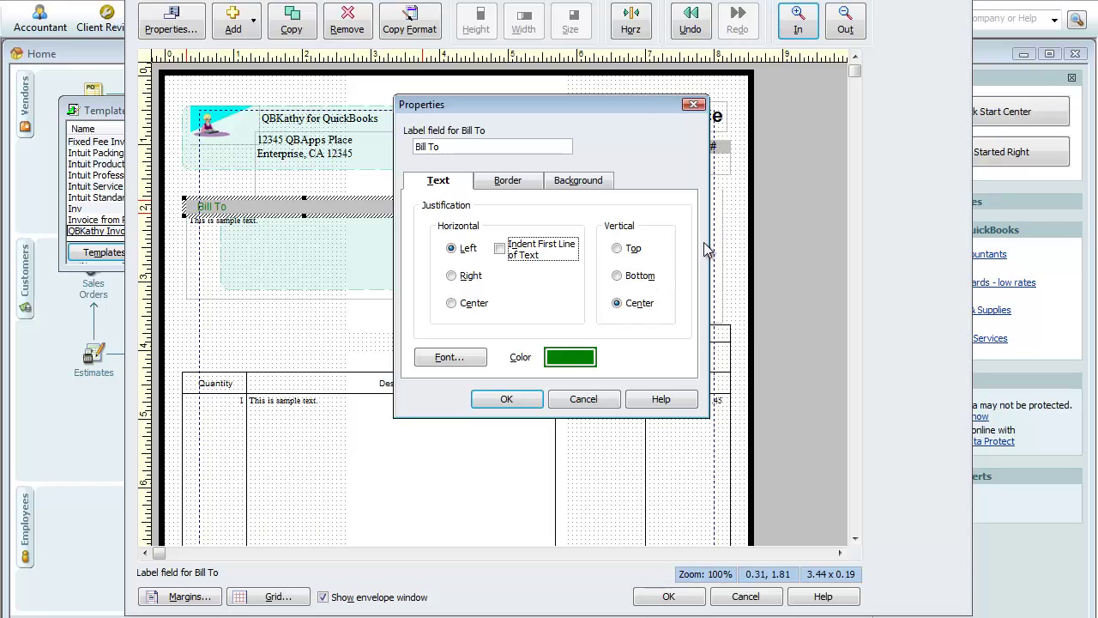
pyautogui.click(505, 402)
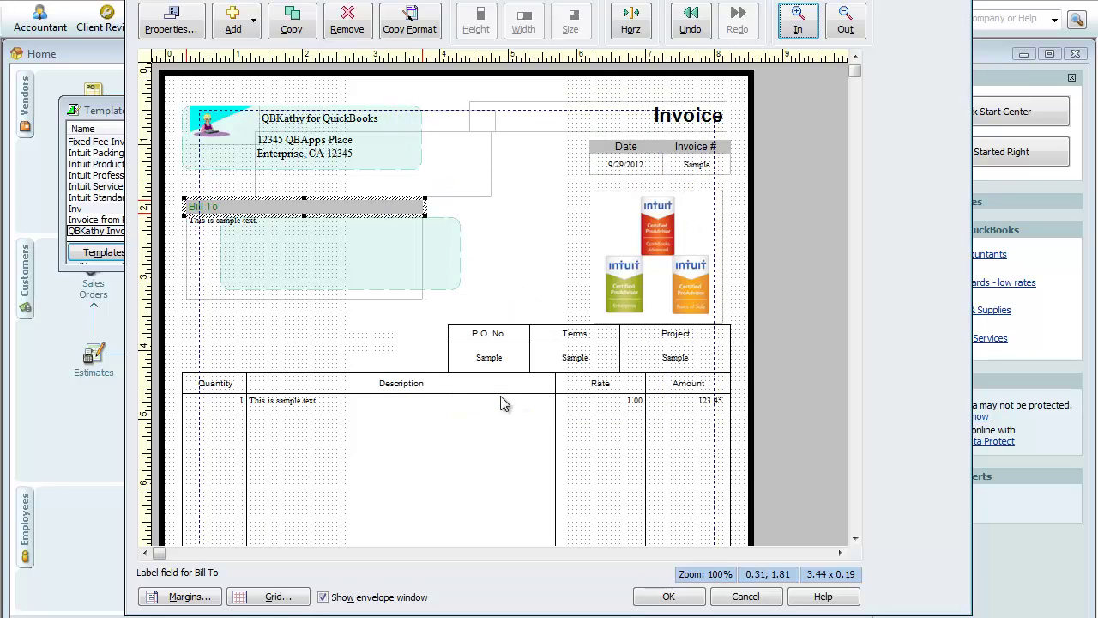
# Narrow the Quantity column of the line-item table to just fit its heading, widening the Description column.
pyautogui.press('Tab')
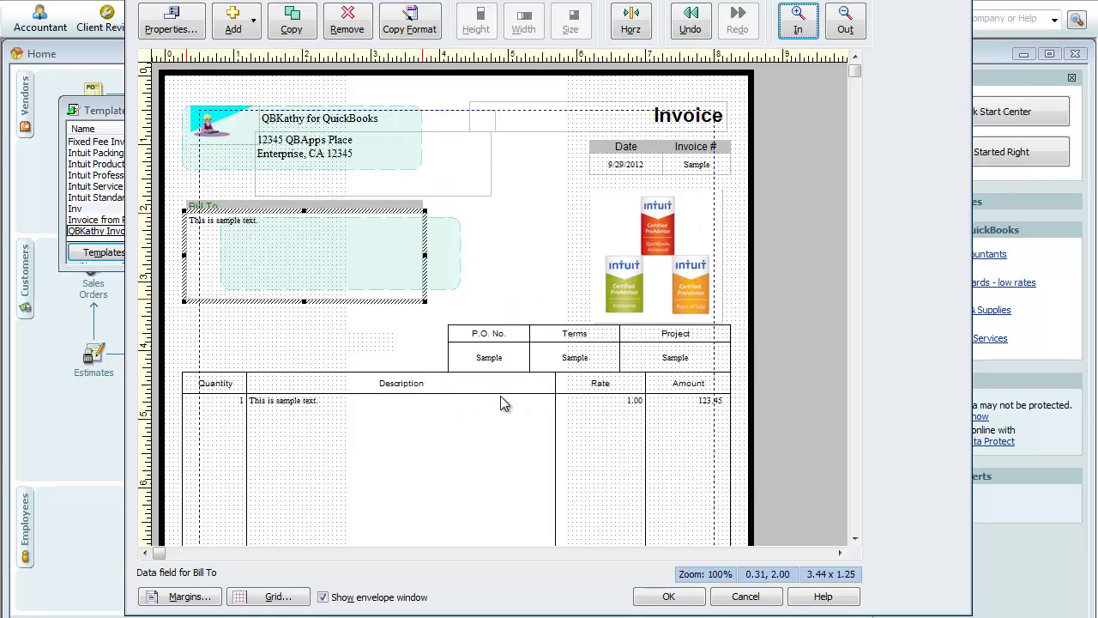
pyautogui.press('Tab')
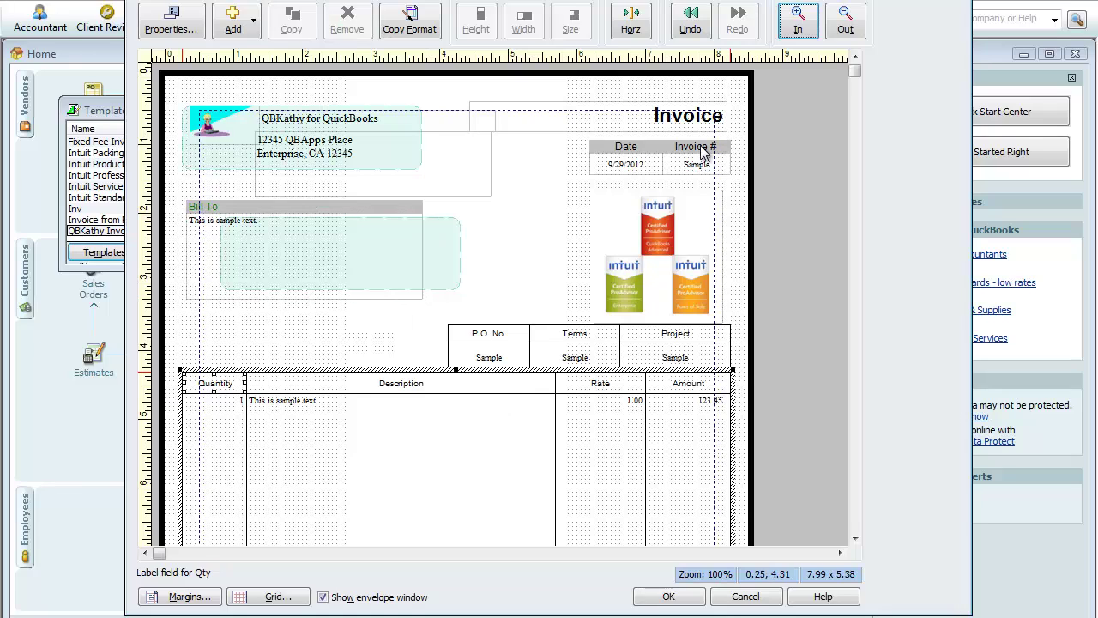
pyautogui.click(727, 292)
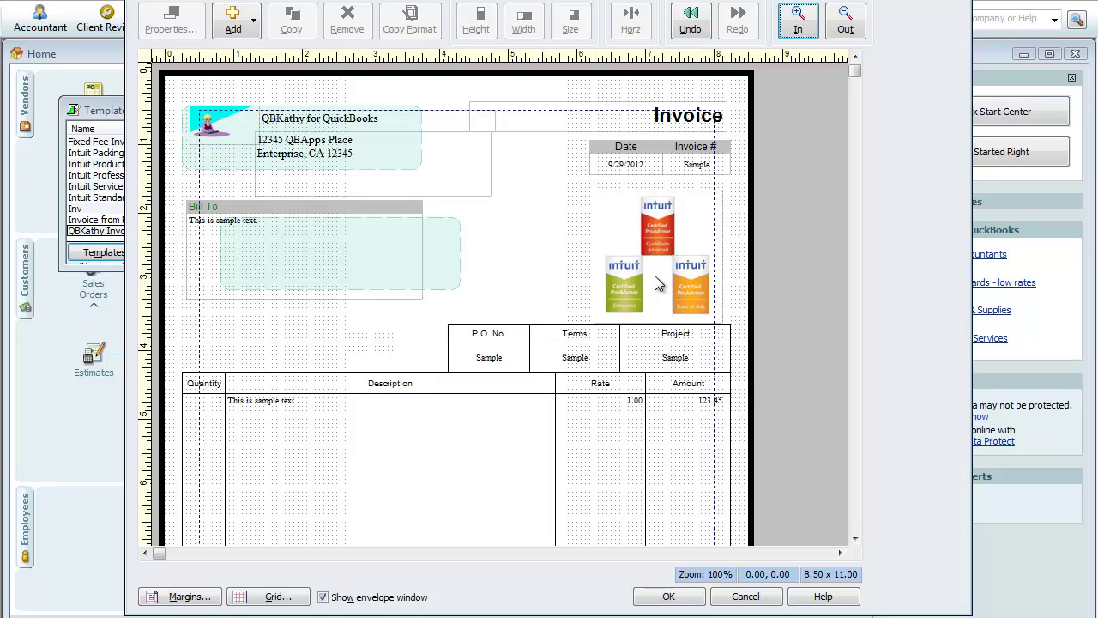
# Narrow the Rate and Amount columns of the line-item table to give the Description column more width.
pyautogui.click(726, 221)
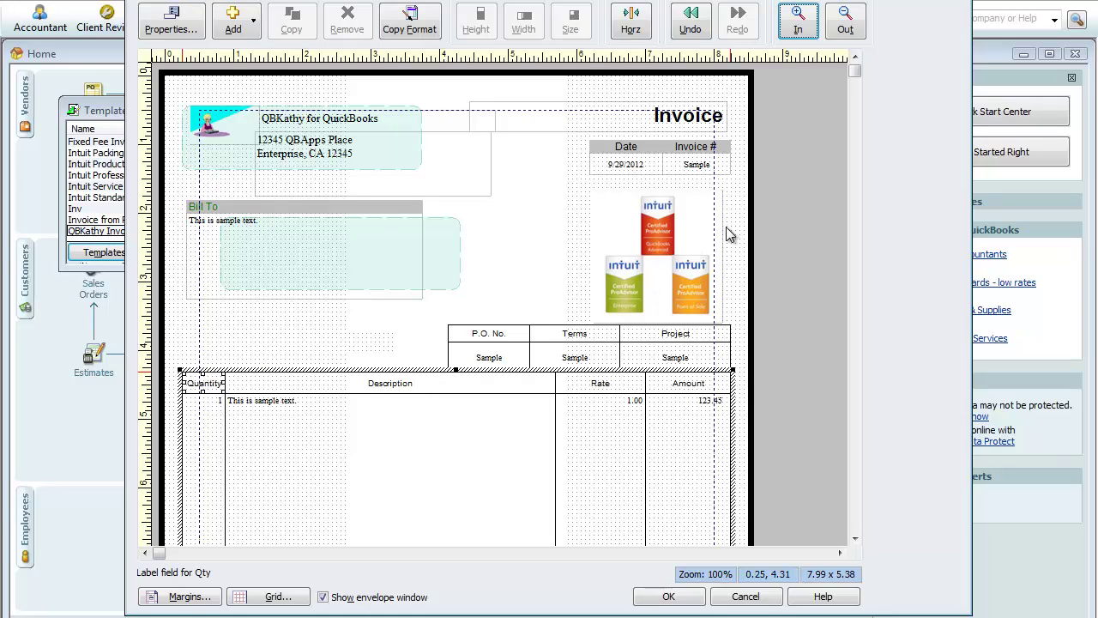
pyautogui.moveTo(577, 494); pyautogui.dragTo(497, 410)
pyautogui.click(672, 597)
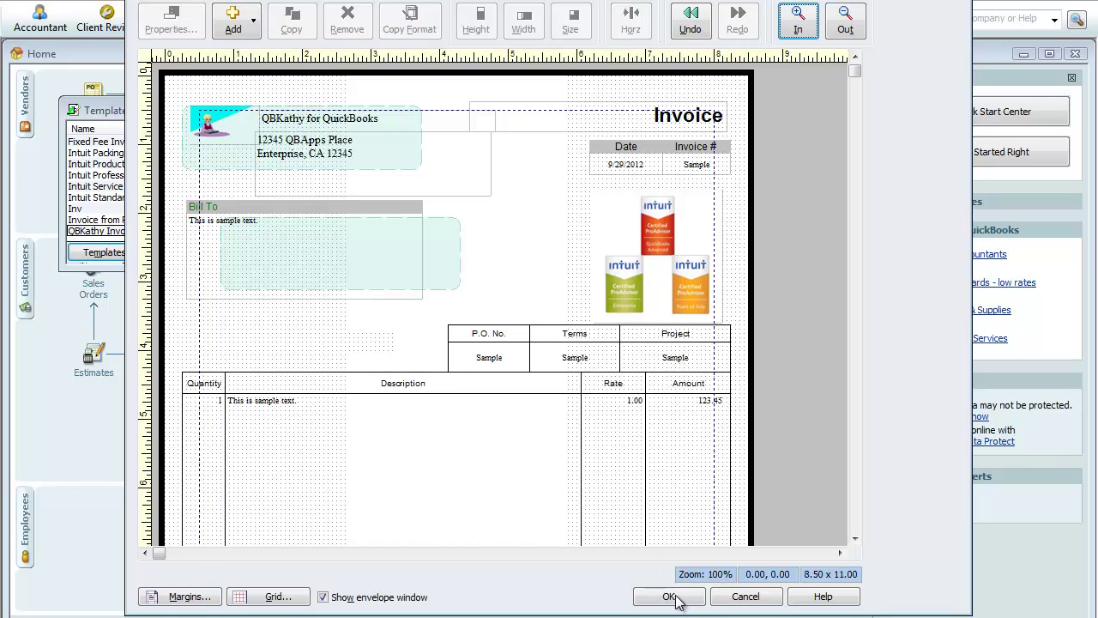
pyautogui.click(708, 518)
pyautogui.click(526, 238)
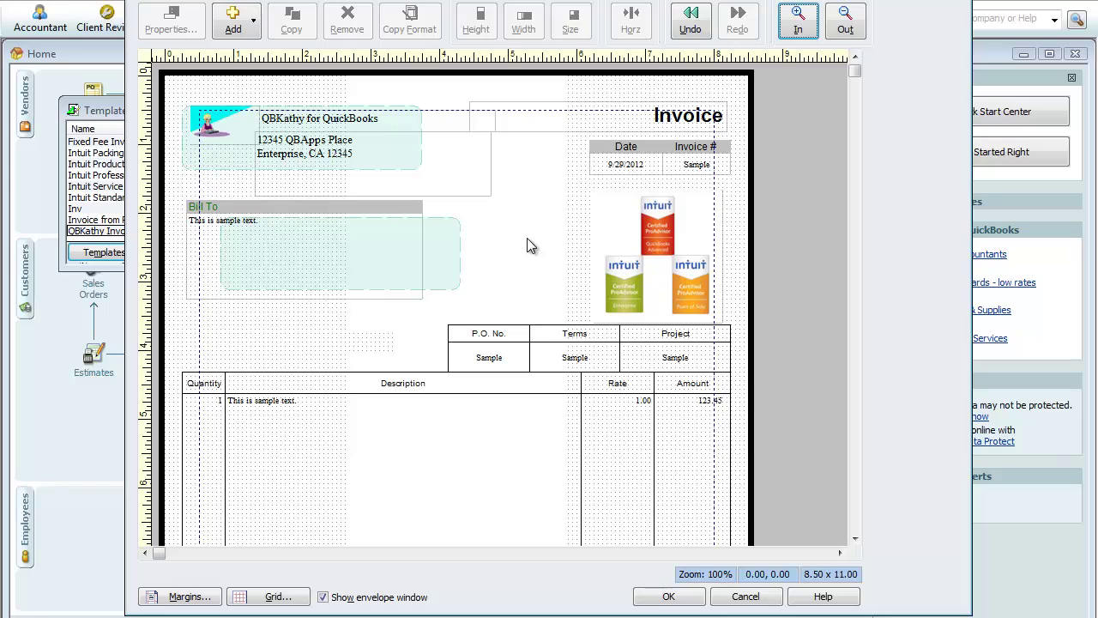
pyautogui.press('Tab')
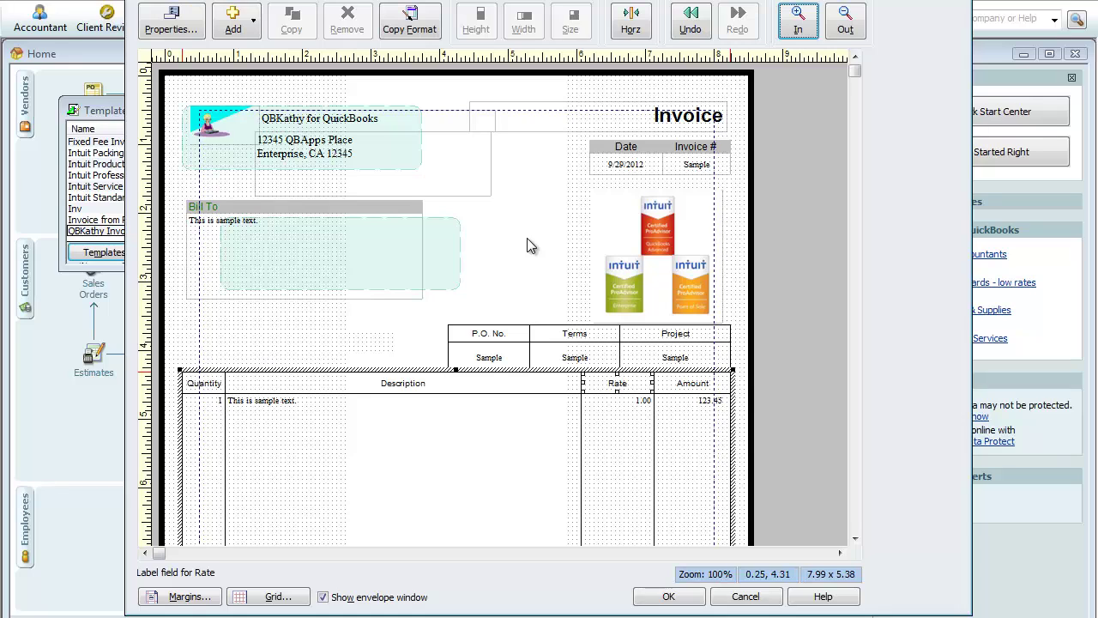
pyautogui.click(527, 238)
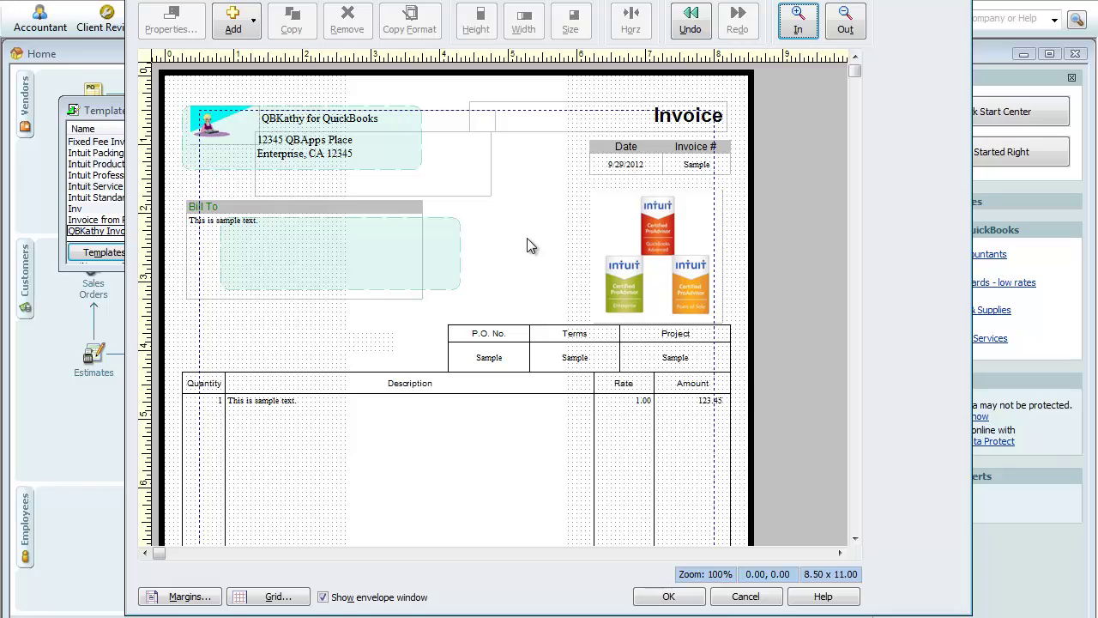
# Narrow the Invoice title label field to about 1.81 x 0.44, with its upper-left corner at 6.38, 0.38.
pyautogui.press('Tab')
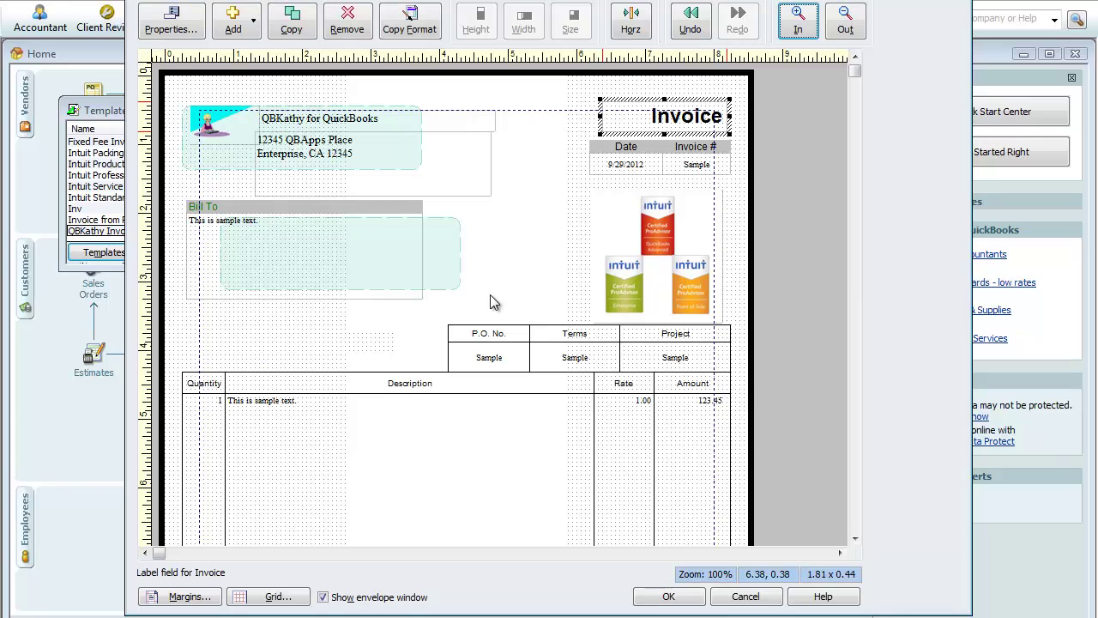